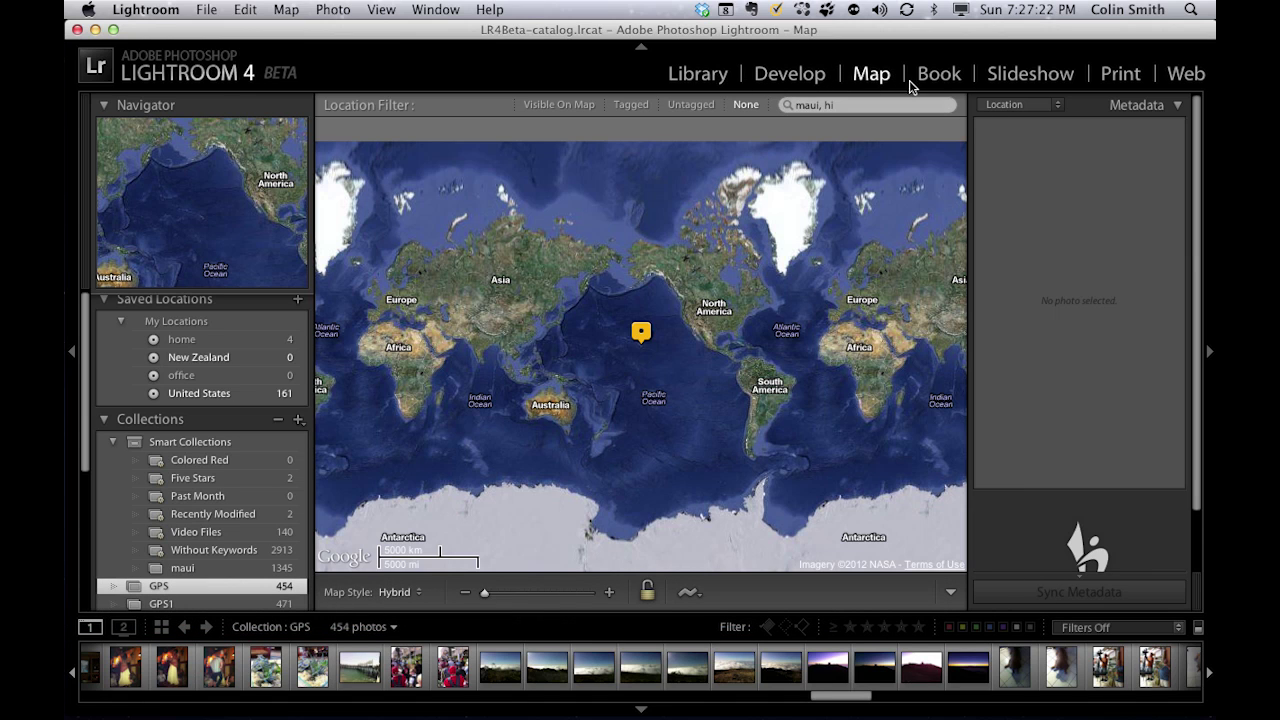
Step: Open the module picker's context menu, which lists the modules that can be shown or hidden
{"action": "right_click", "coordinate": [641, 71]}
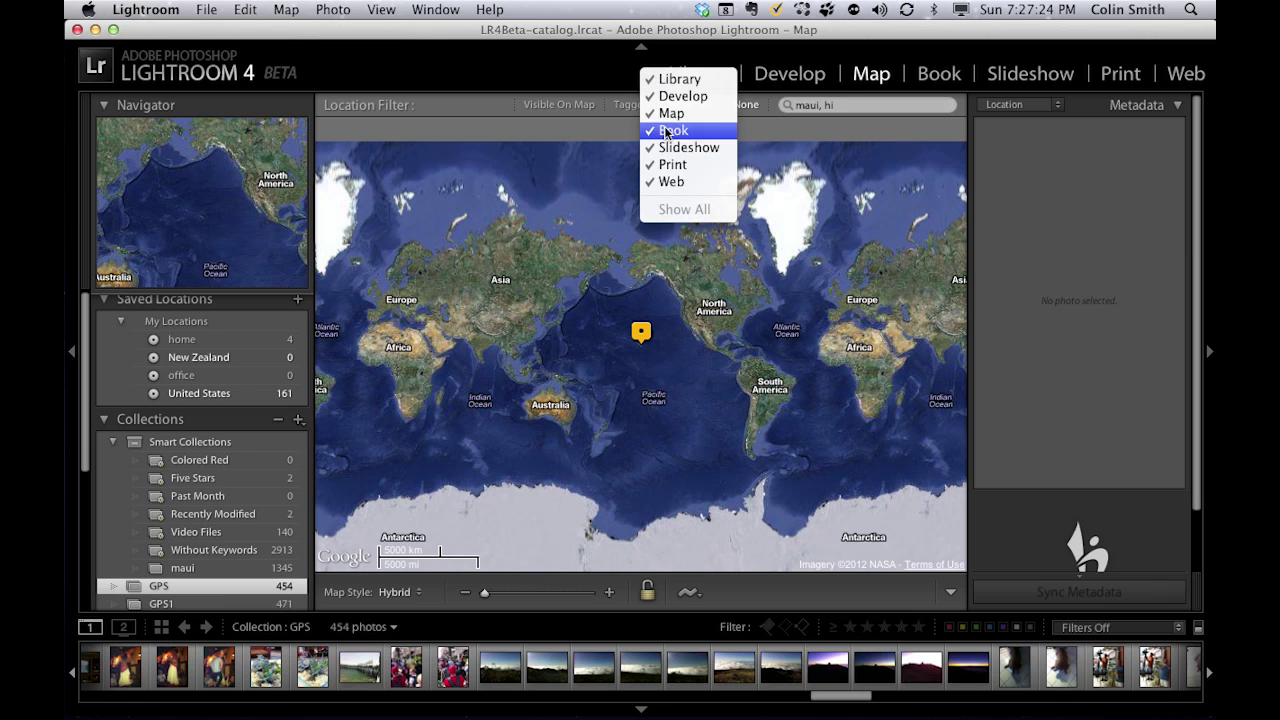
Step: Hide the Book and Map modules from the module picker
{"action": "left_click", "coordinate": [670, 130]}
{"action": "right_click", "coordinate": [643, 73]}
{"action": "left_click", "coordinate": [671, 115]}
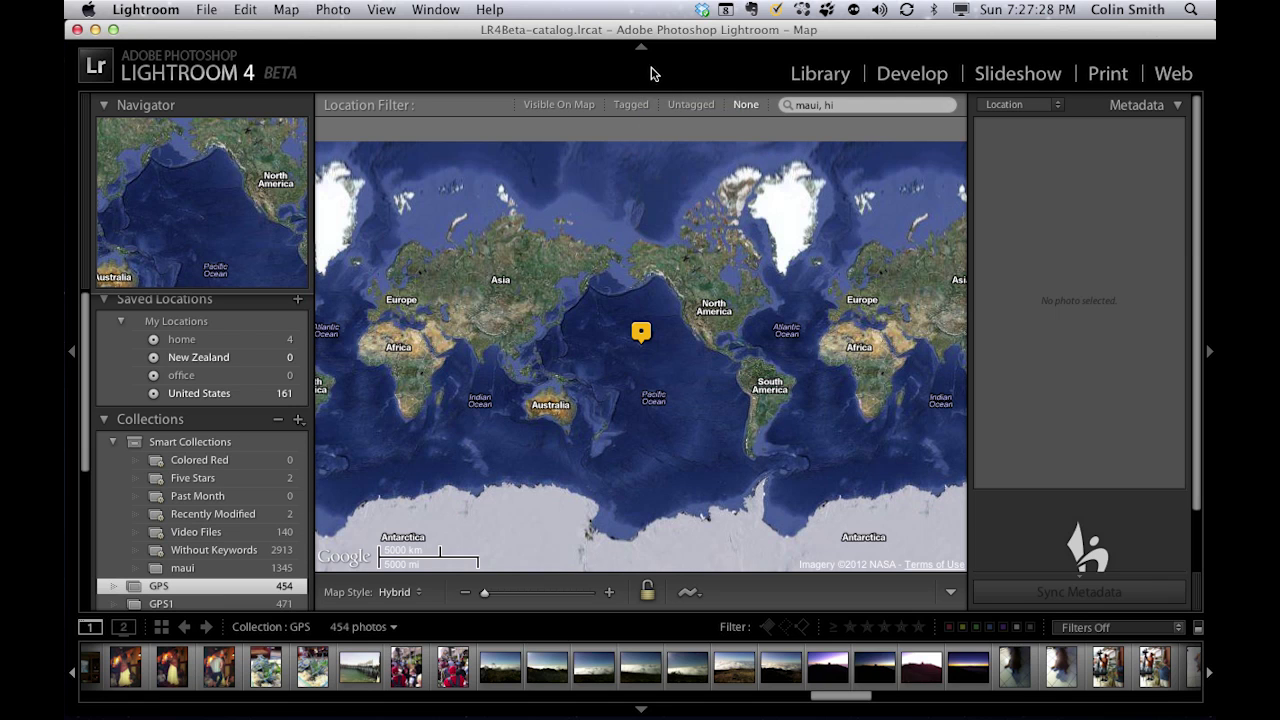
Step: Restore all modules with Show All and clear the maui, hi map search
{"action": "right_click", "coordinate": [652, 68]}
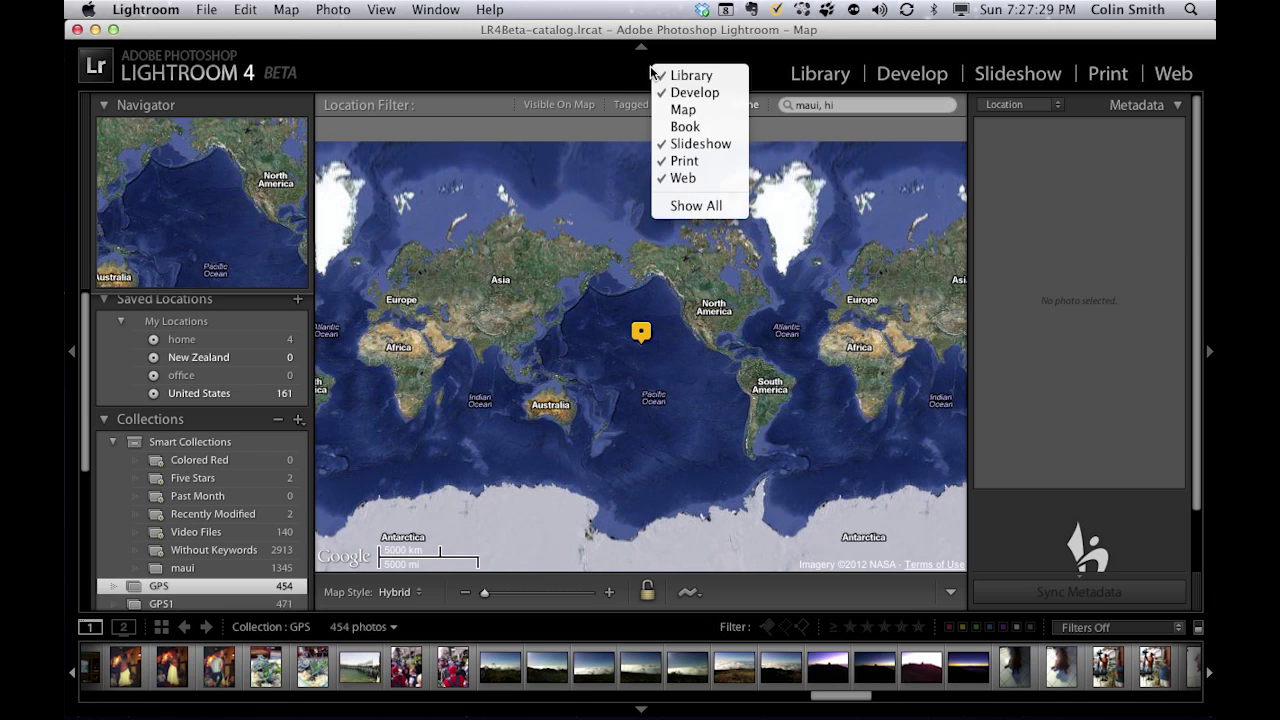
{"action": "left_click", "coordinate": [699, 206]}
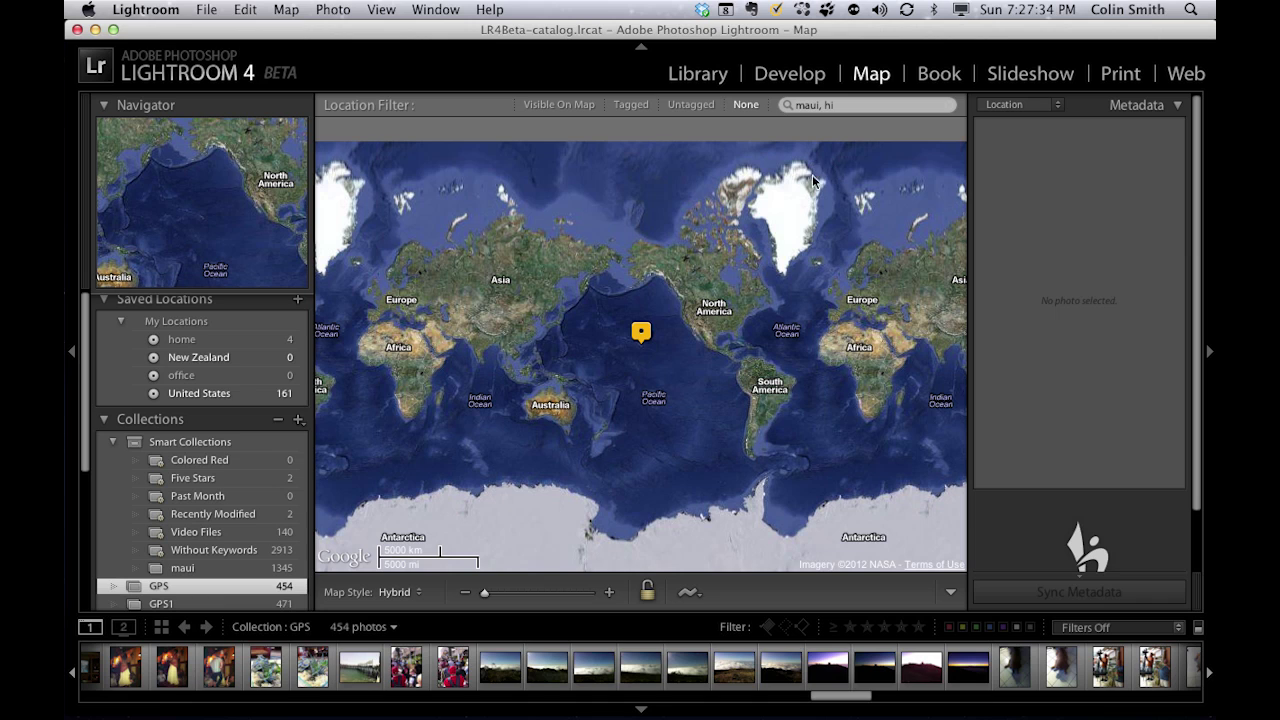
{"action": "left_click", "coordinate": [949, 106]}
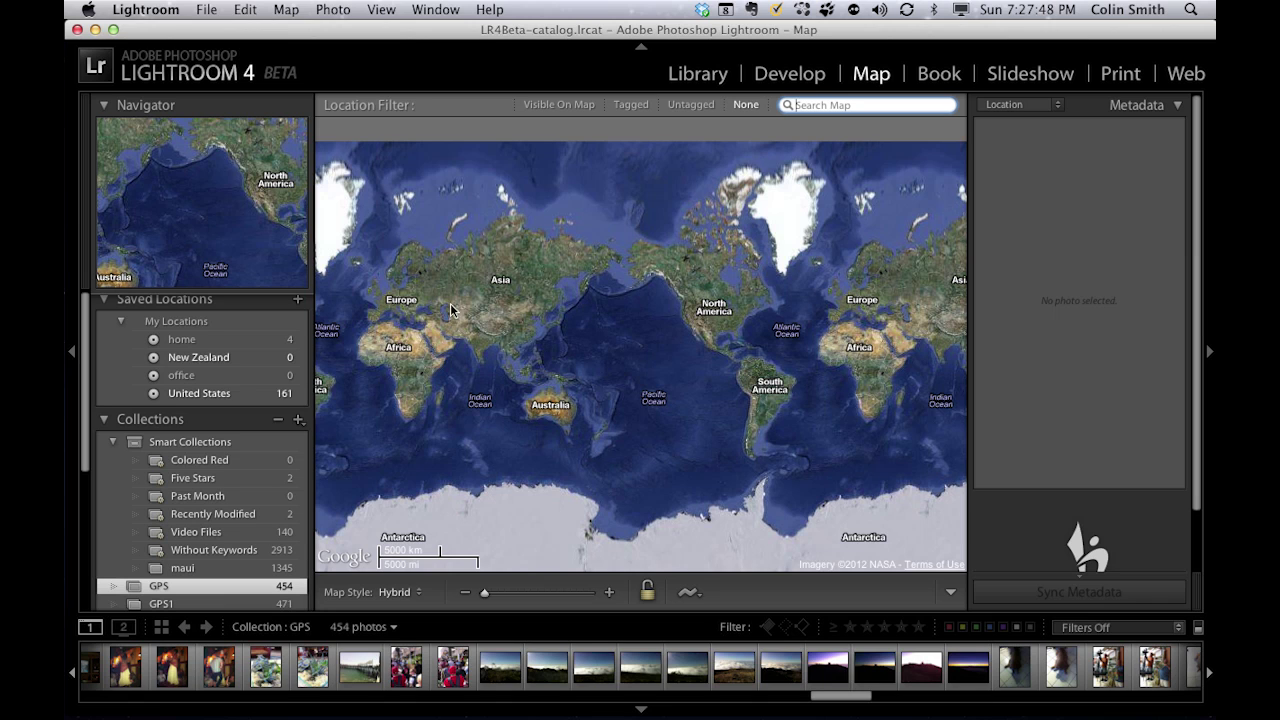
Step: Jump the map to the United States saved location (161 photos)
{"action": "left_click", "coordinate": [190, 396]}
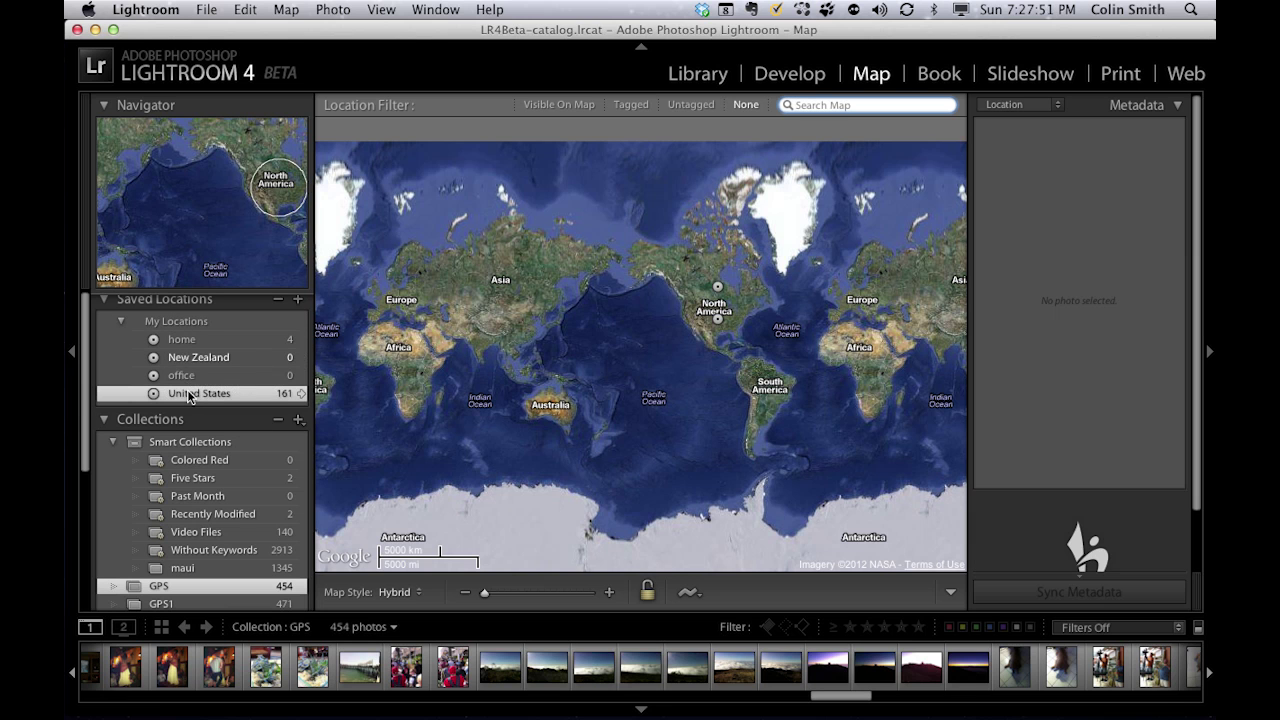
{"action": "left_click", "coordinate": [301, 394]}
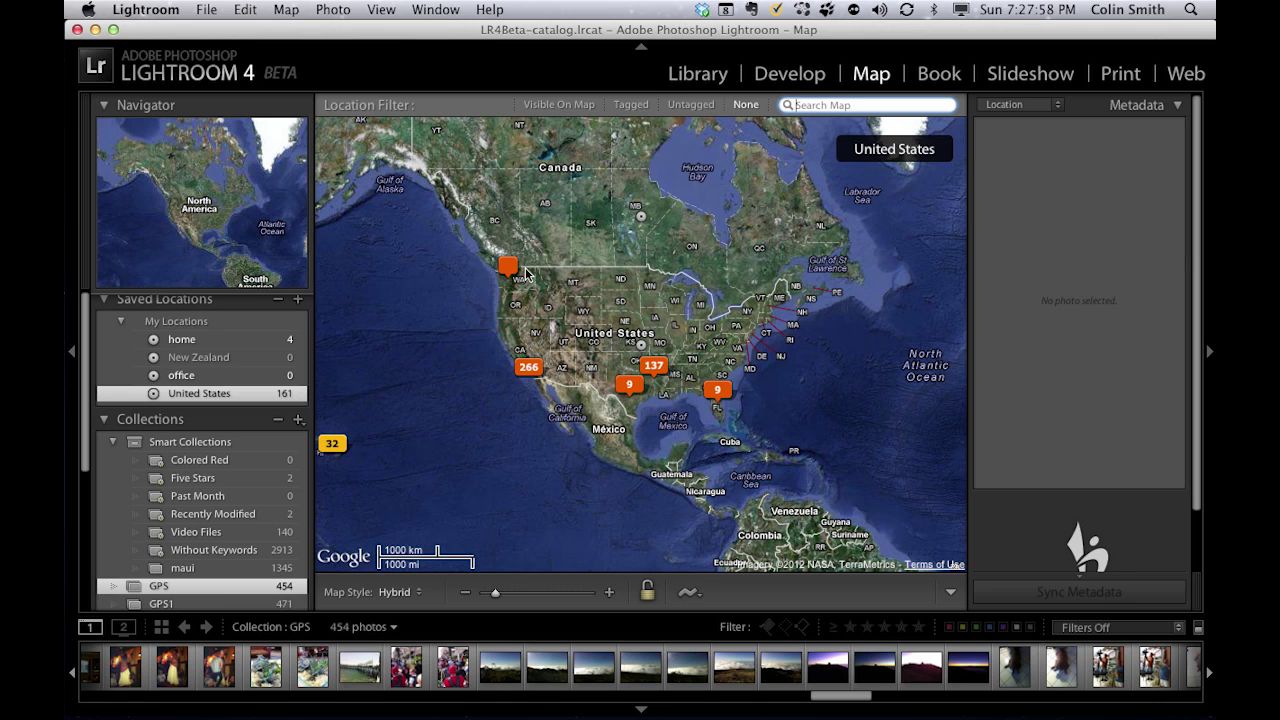
{"action": "left_click", "coordinate": [529, 369]}
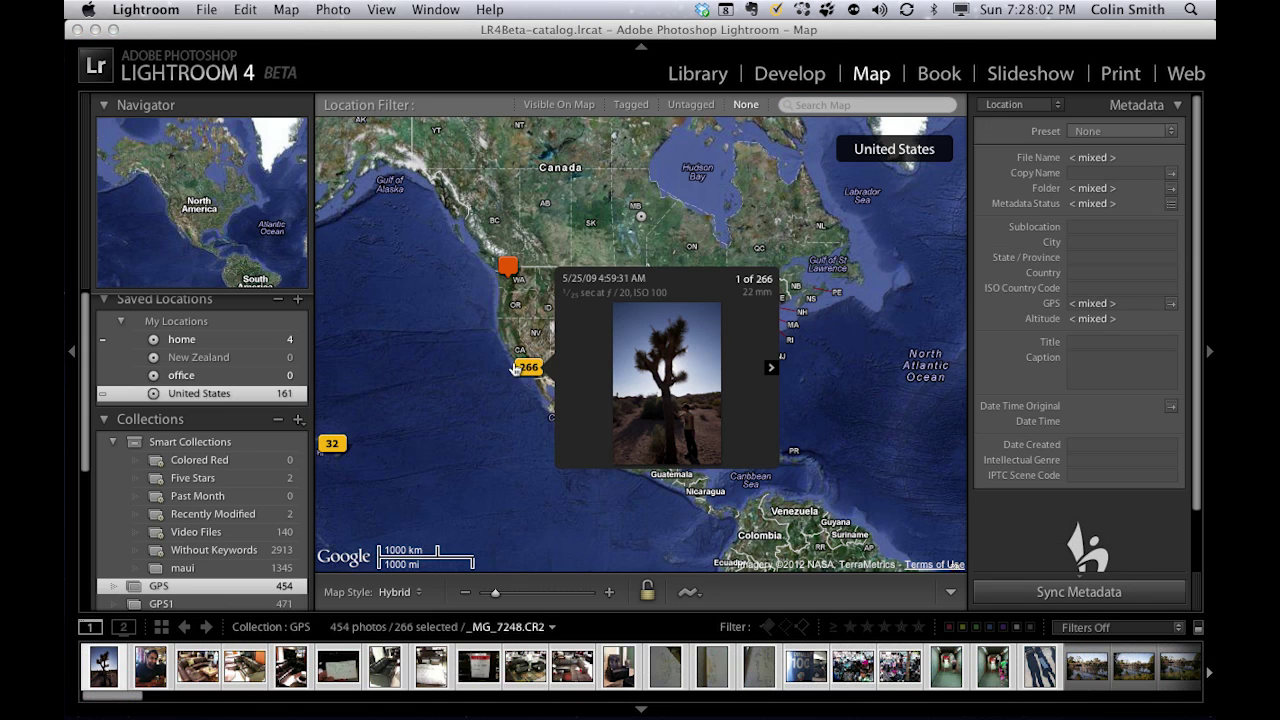
{"action": "left_click", "coordinate": [771, 368]}
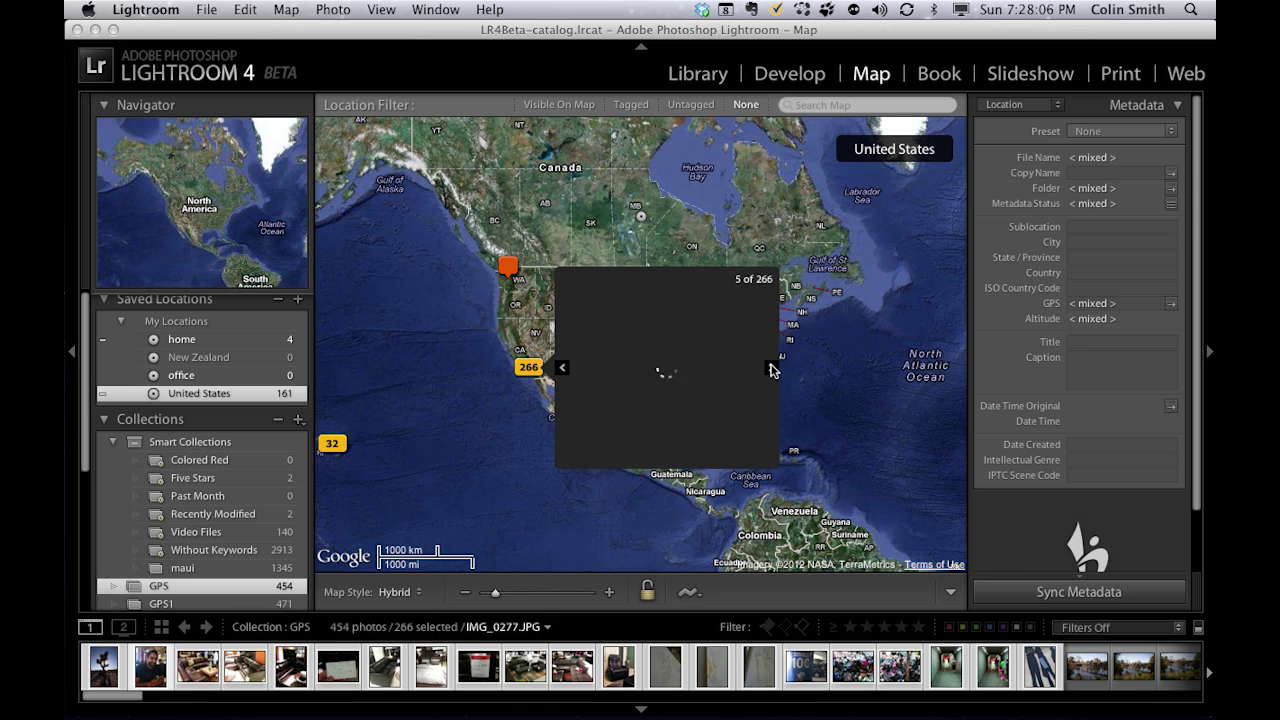
{"action": "left_click", "coordinate": [771, 367]}
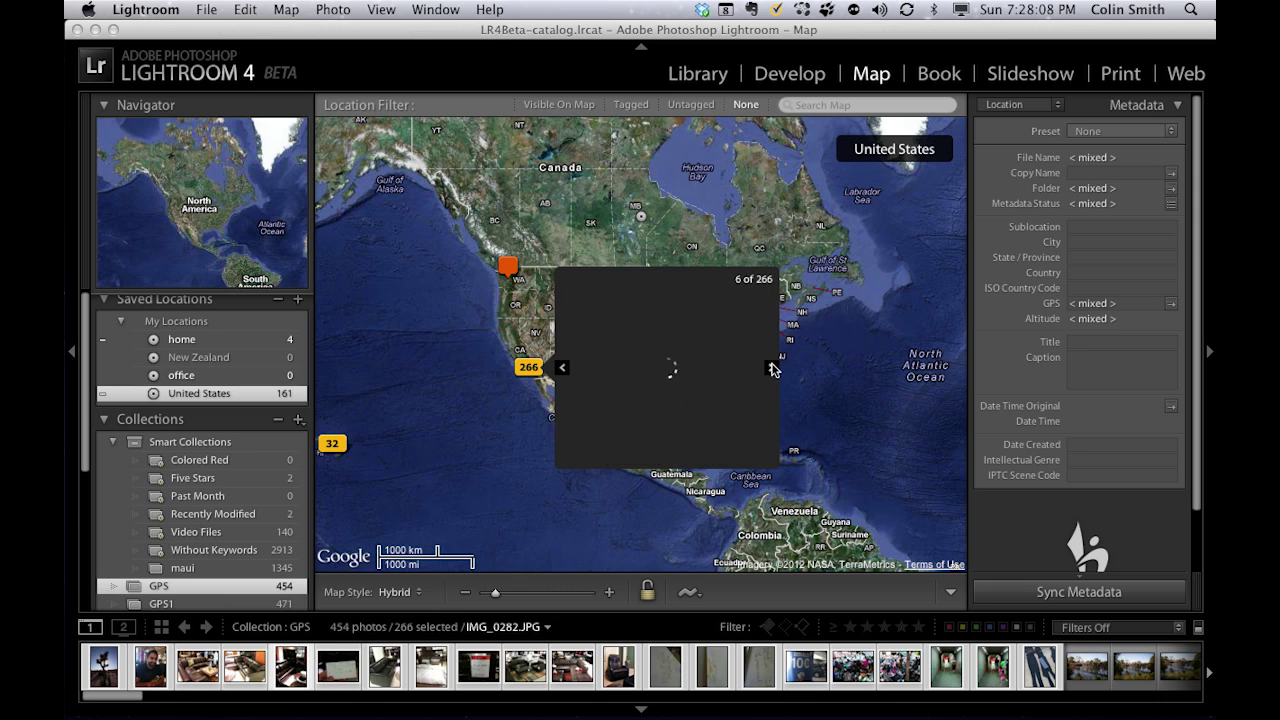
{"action": "left_click", "coordinate": [479, 353]}
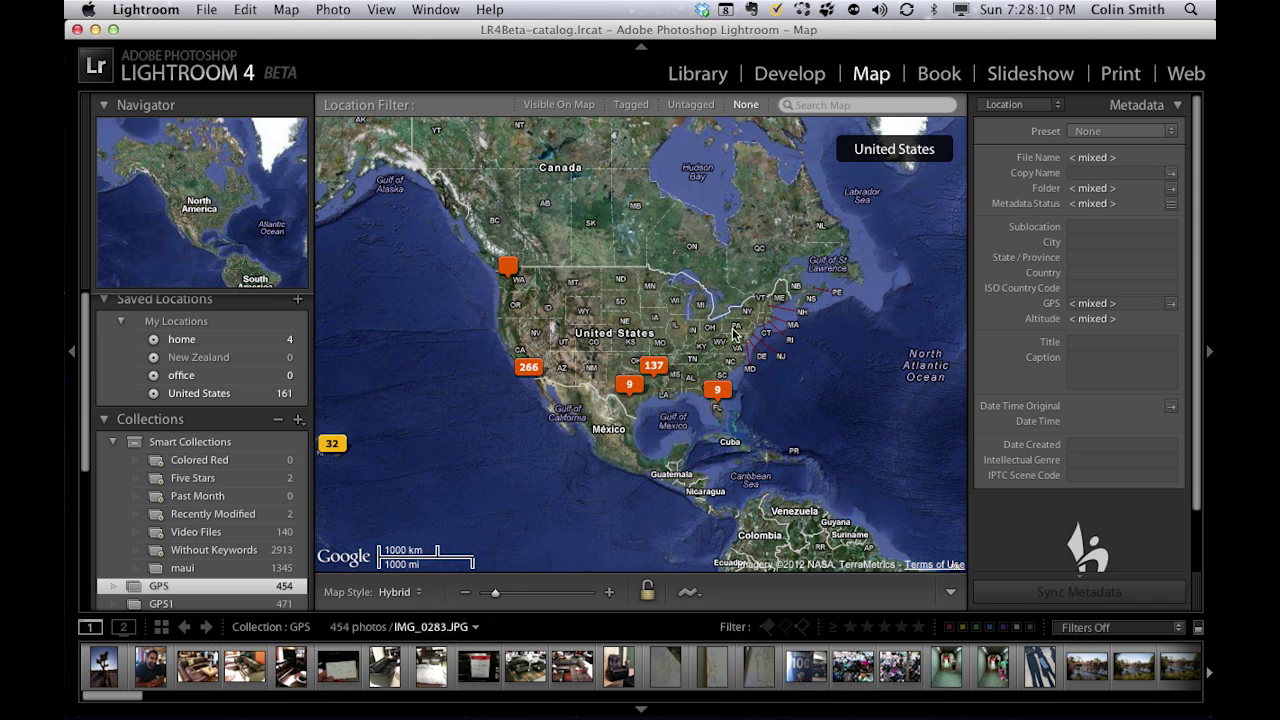
{"action": "left_click", "coordinate": [716, 389]}
{"action": "left_click", "coordinate": [822, 267]}
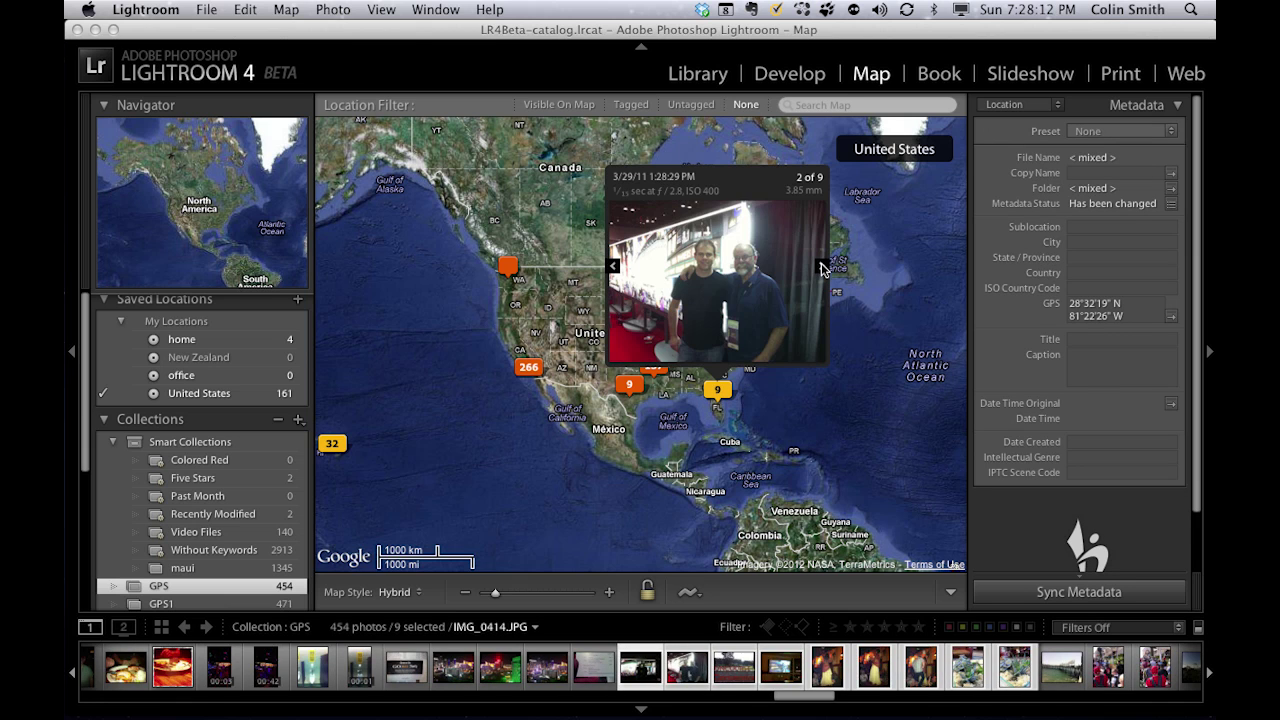
{"action": "left_click", "coordinate": [822, 267]}
{"action": "left_click", "coordinate": [822, 267]}
{"action": "left_click", "coordinate": [431, 335]}
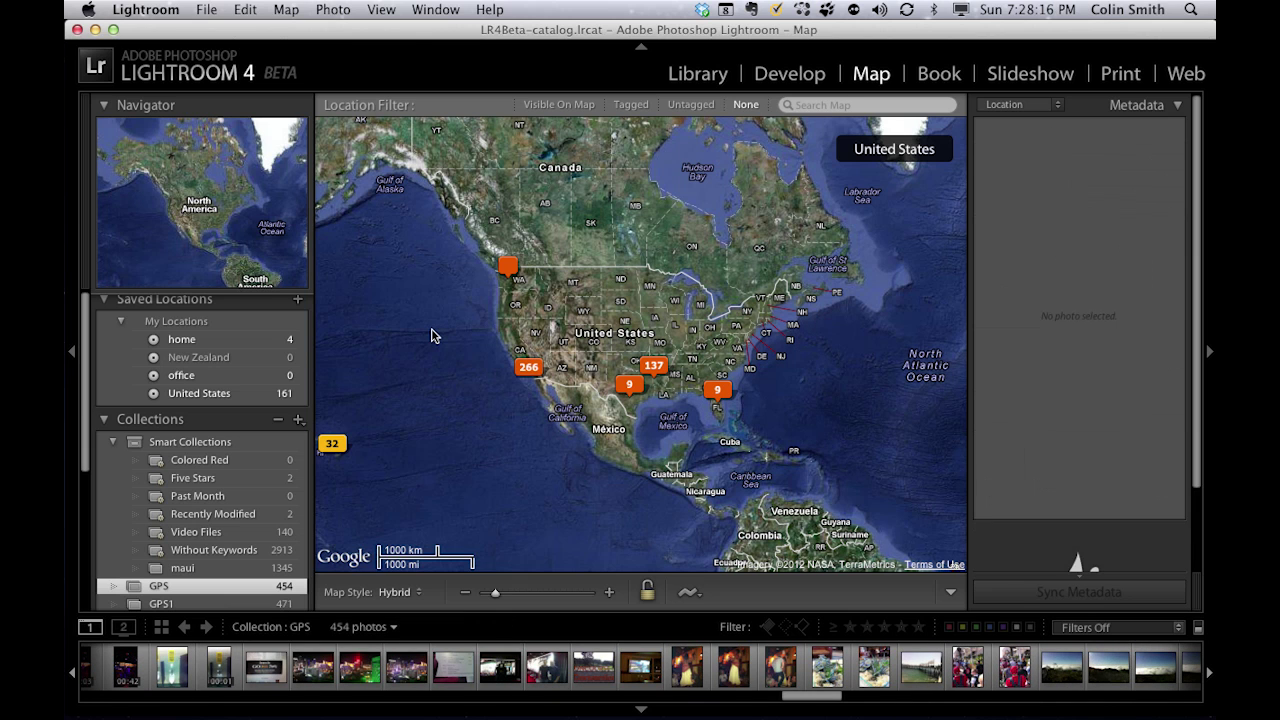
Step: Zoom from the 266 cluster into downtown Los Angeles and center its photo clusters
{"action": "double_click", "coordinate": [529, 369]}
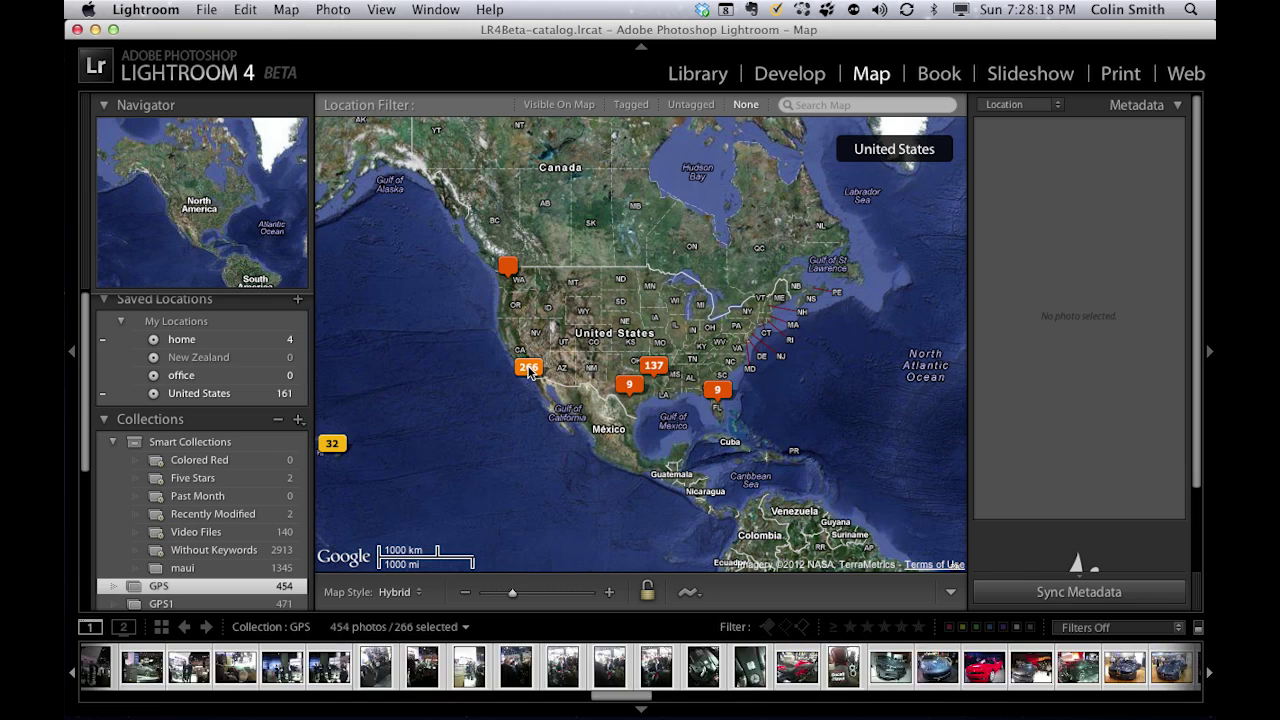
{"action": "double_click", "coordinate": [641, 345]}
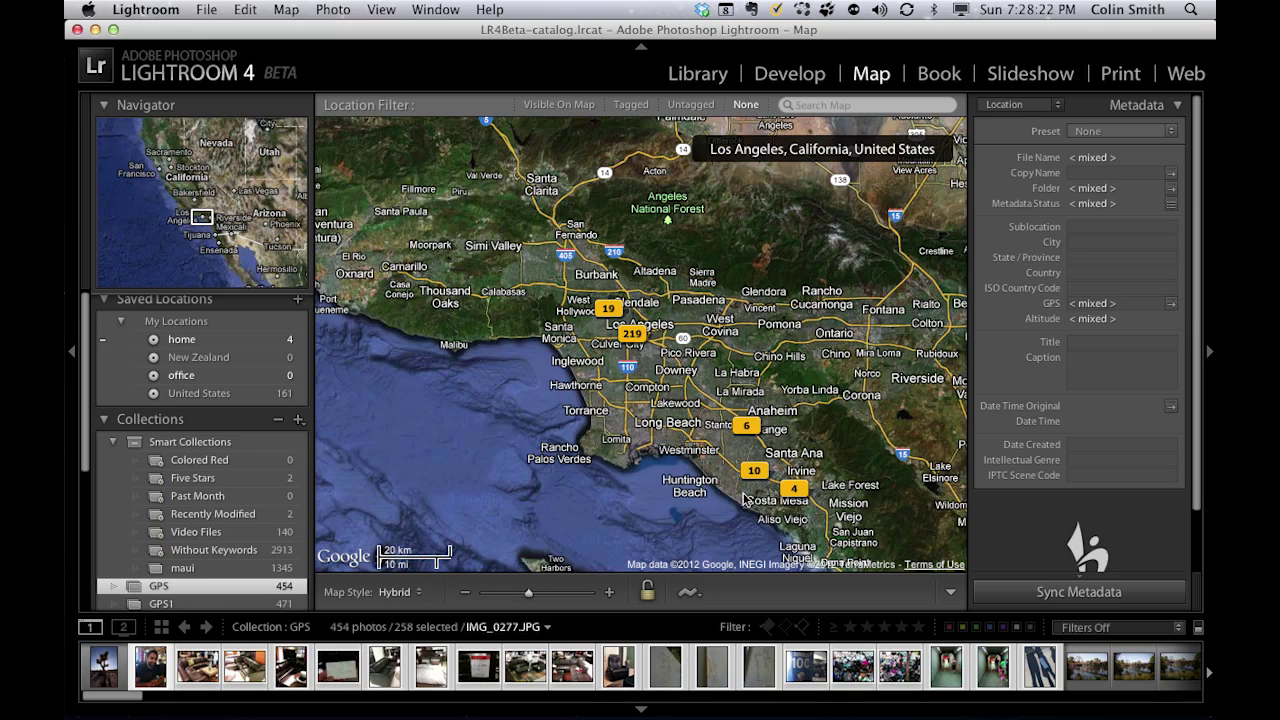
{"action": "scroll", "coordinate": [633, 340], "scroll_direction": "up", "scroll_amount": 4}
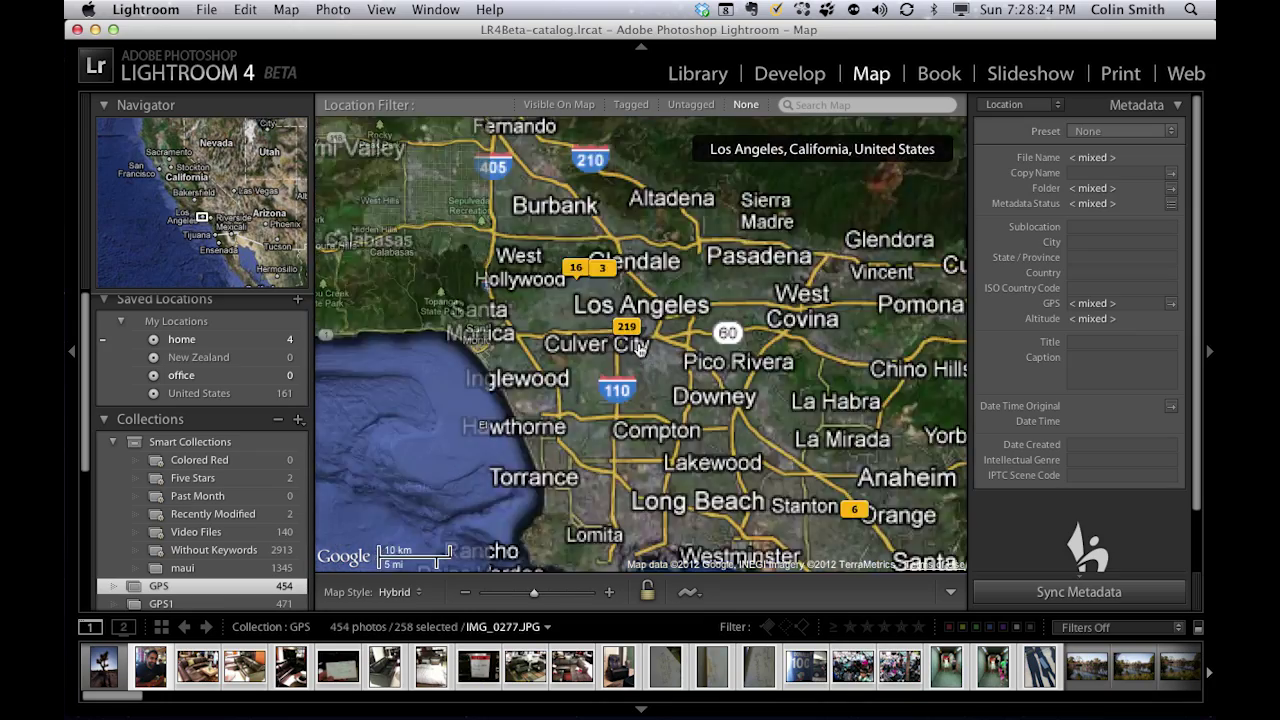
{"action": "scroll", "coordinate": [641, 350], "scroll_direction": "up", "scroll_amount": 1}
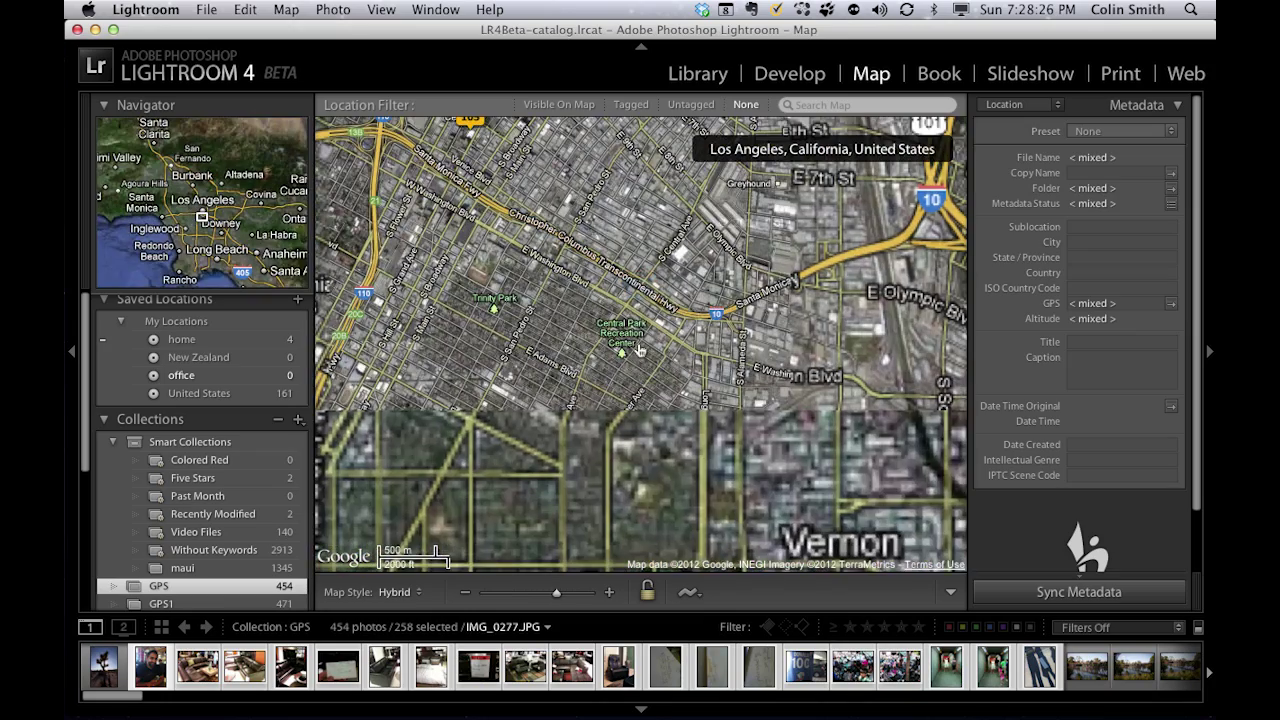
{"action": "left_click_drag", "start_coordinate": [561, 173], "coordinate": [693, 472]}
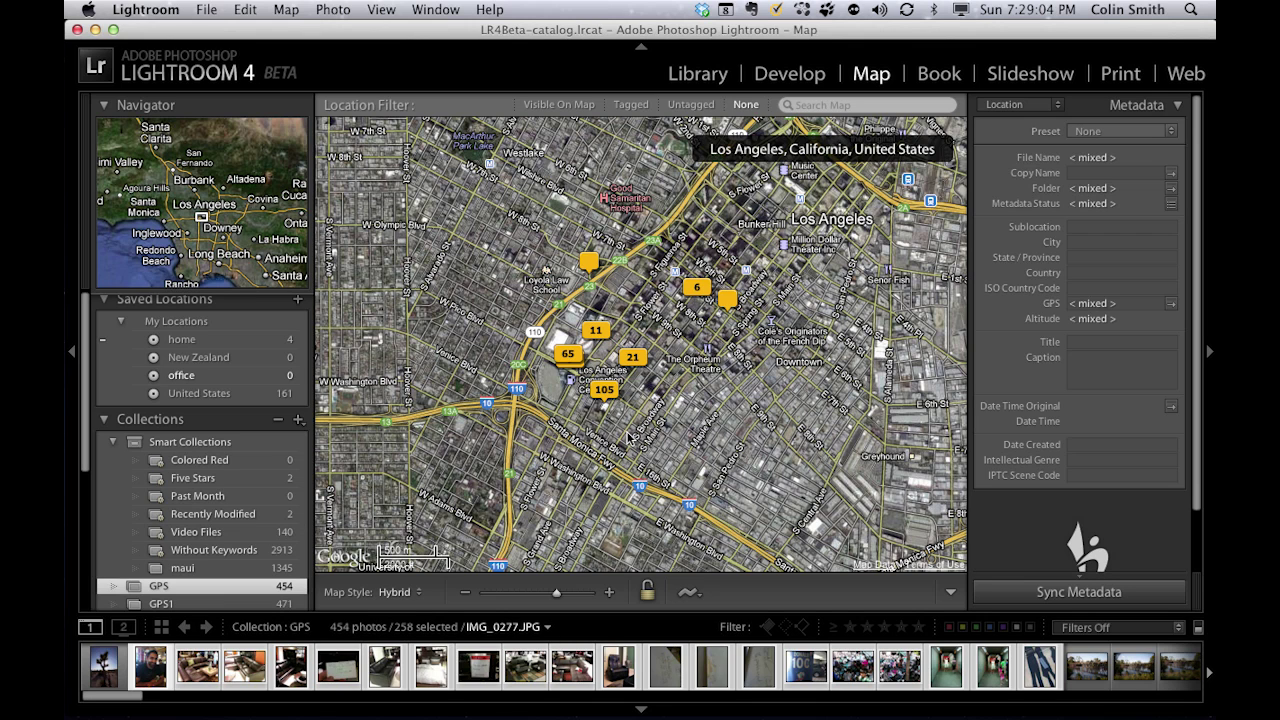
{"action": "double_click", "coordinate": [600, 390]}
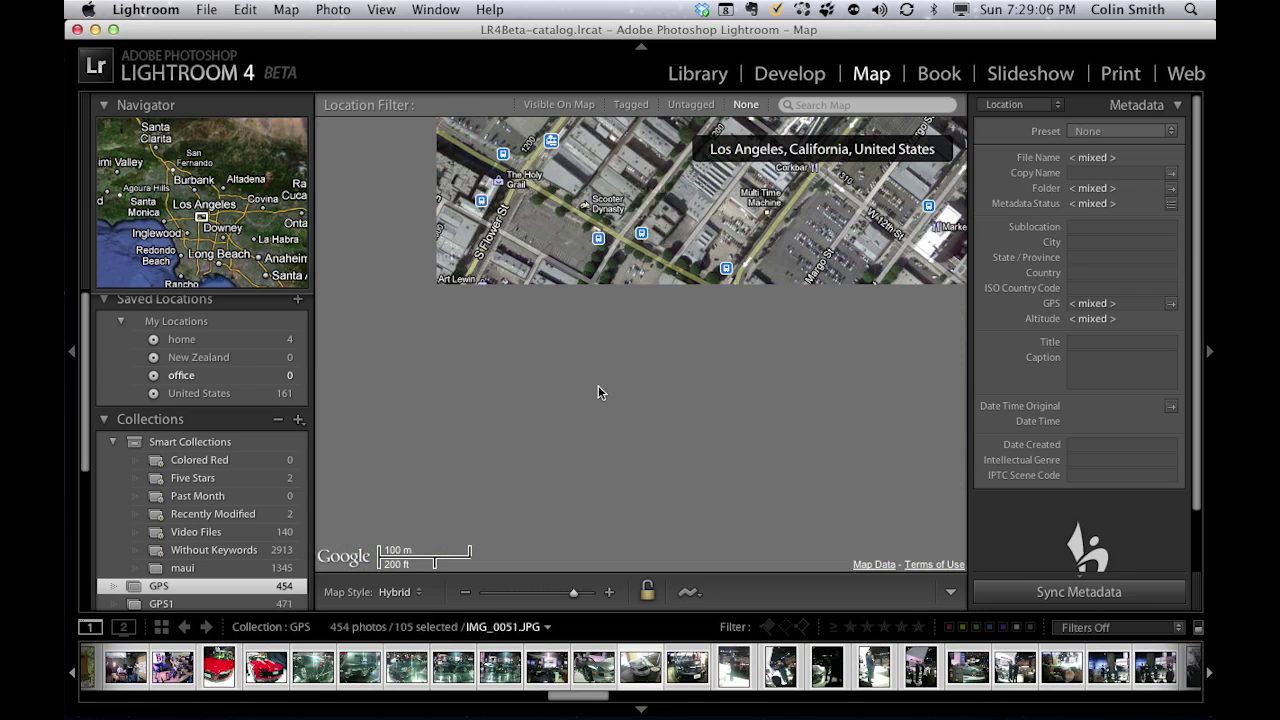
{"action": "mouse_move", "coordinate": [641, 332]}
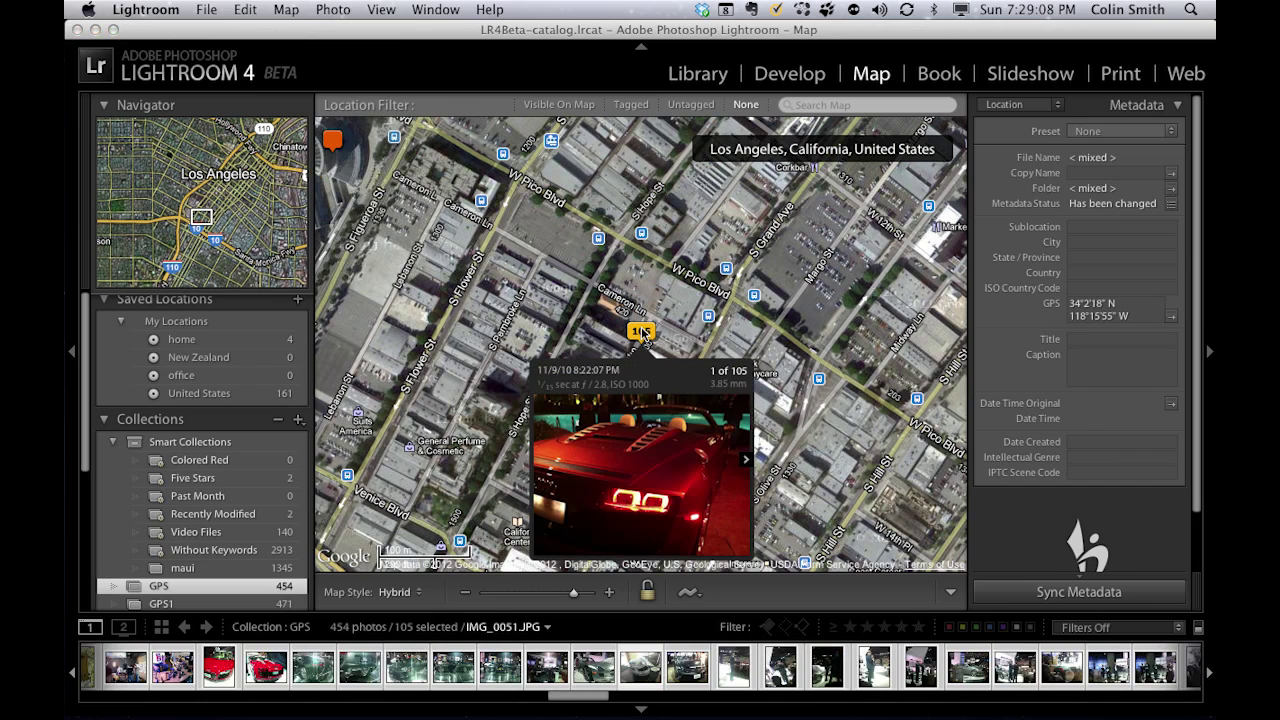
{"action": "left_click", "coordinate": [743, 459]}
{"action": "left_click", "coordinate": [743, 459]}
{"action": "left_click", "coordinate": [743, 459]}
{"action": "left_click", "coordinate": [738, 358]}
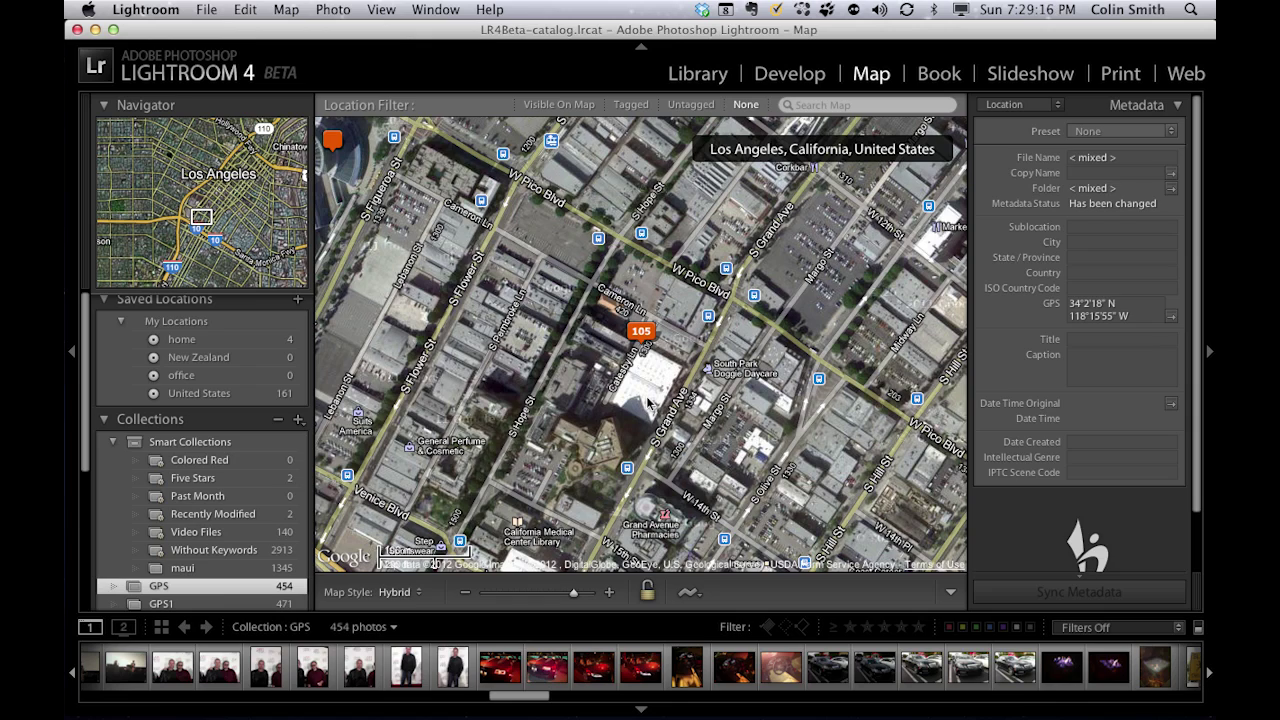
{"action": "scroll", "coordinate": [648, 402], "scroll_direction": "down", "scroll_amount": 3}
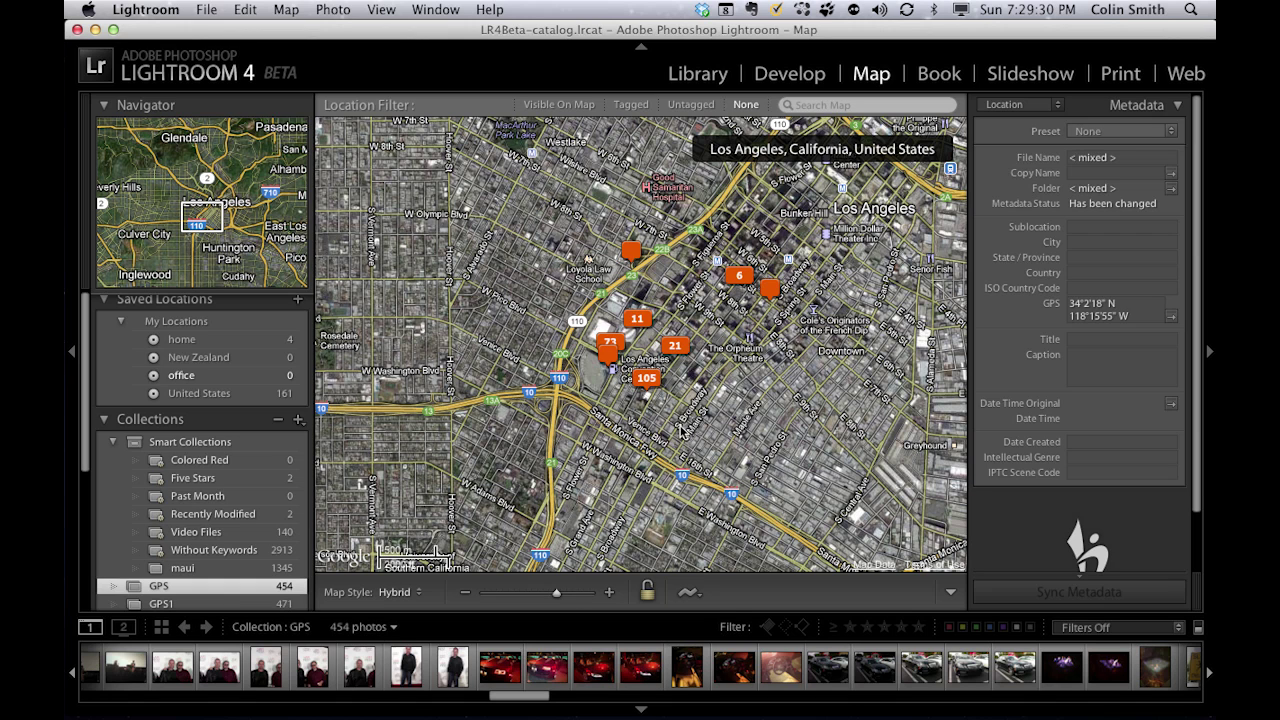
Step: Box-zoom twice into the downtown Los Angeles pins near Staples Center
{"action": "key", "text": "alt"}
{"action": "left_click_drag", "start_coordinate": [628, 356], "coordinate": [660, 388]}
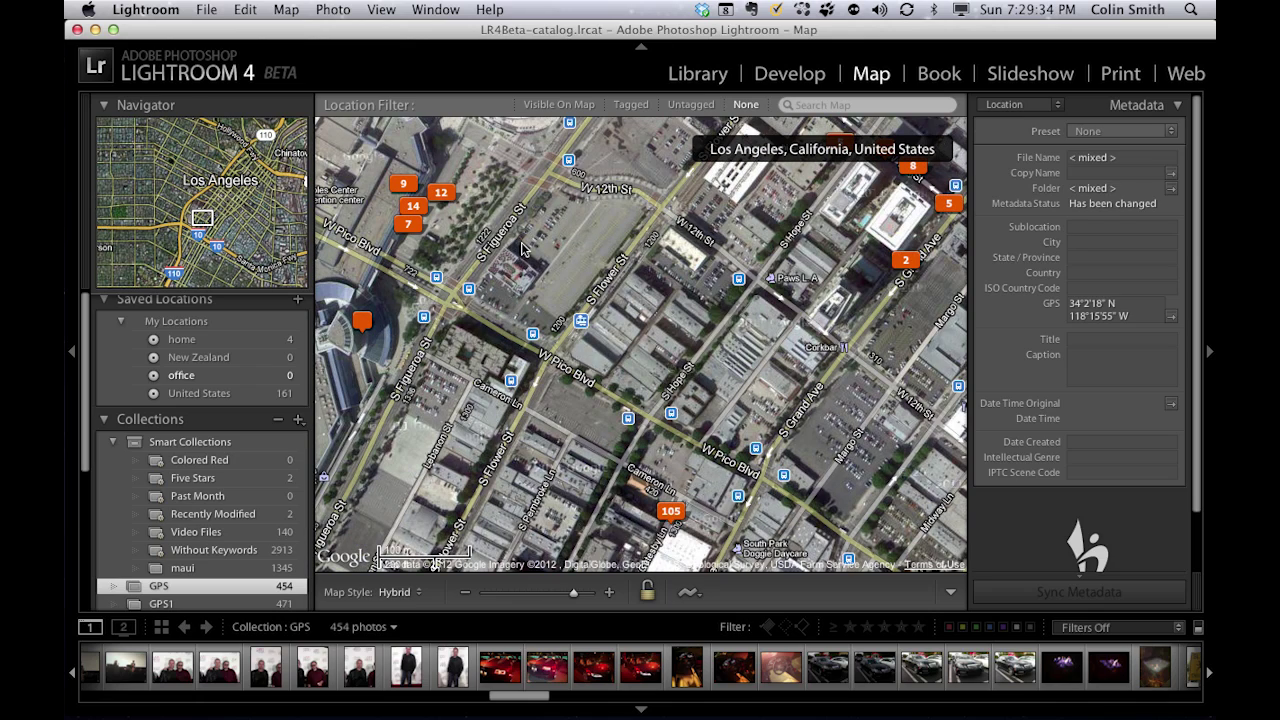
{"action": "key", "text": "alt"}
{"action": "left_click_drag", "start_coordinate": [368, 157], "coordinate": [510, 285]}
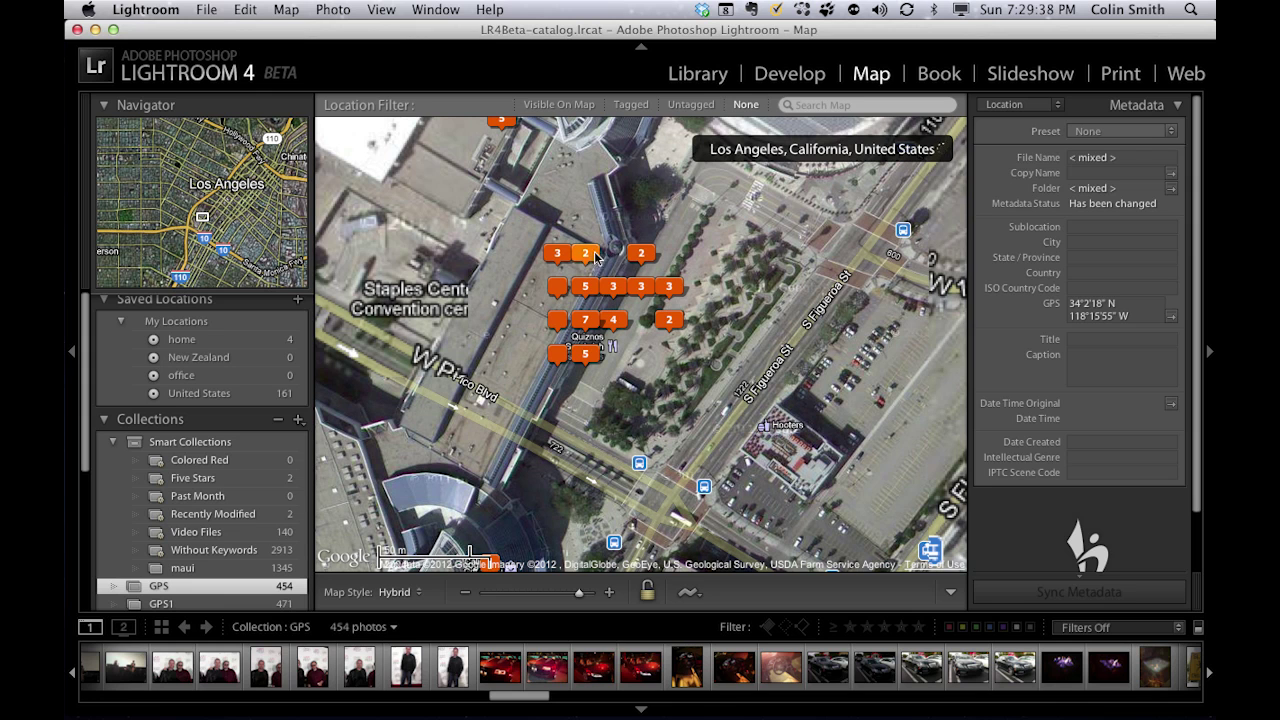
Step: Preview the photos in the nearby 3- and 2-photo pins
{"action": "left_click", "coordinate": [641, 286]}
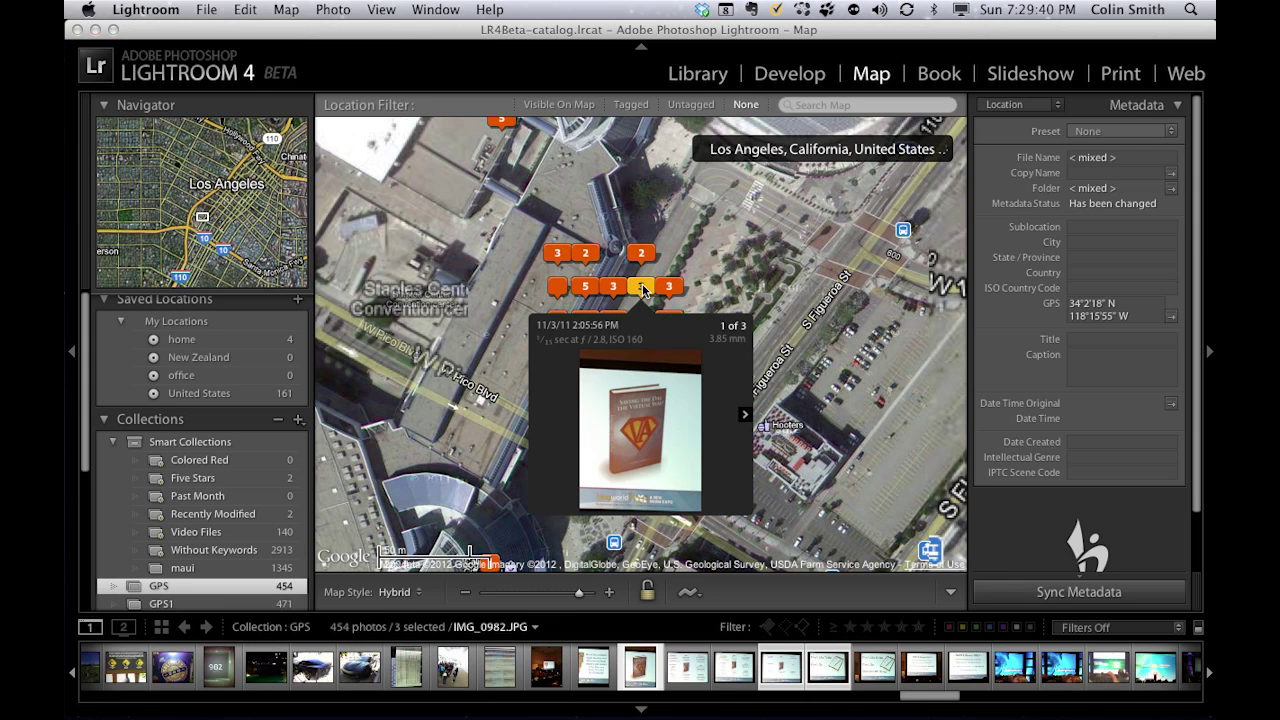
{"action": "left_click", "coordinate": [745, 414]}
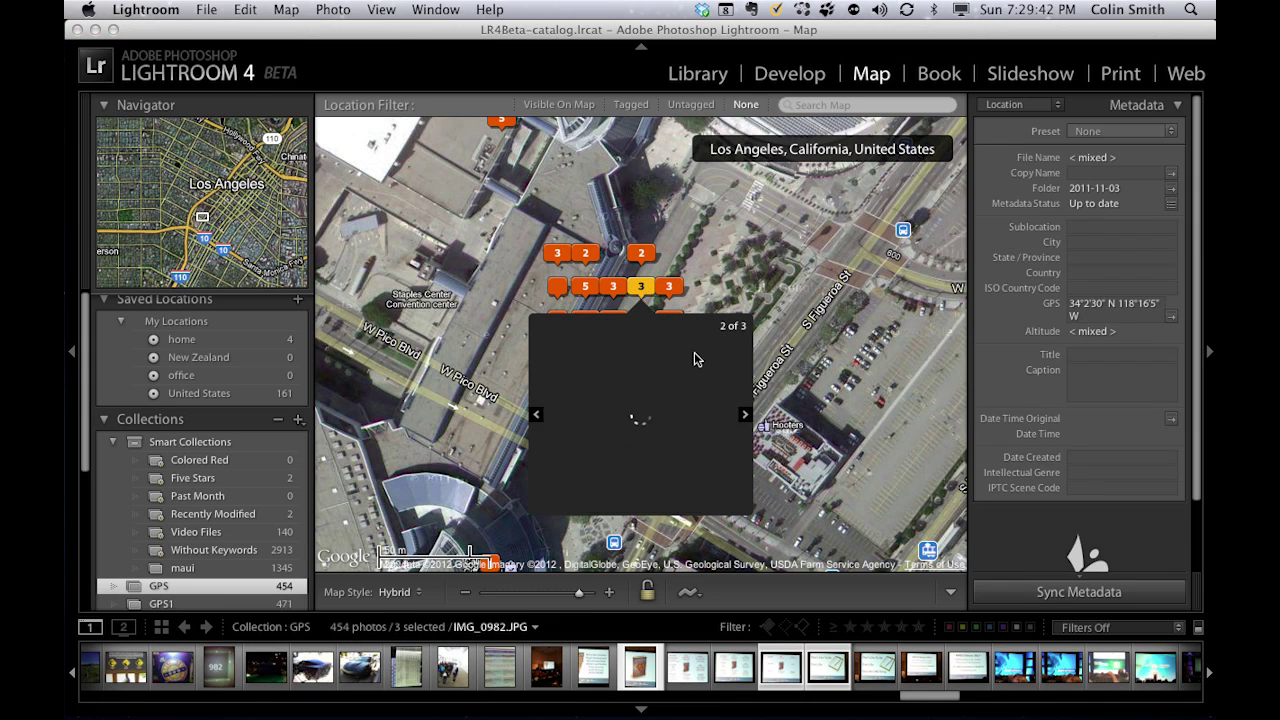
{"action": "left_click", "coordinate": [641, 253]}
{"action": "left_click", "coordinate": [557, 253]}
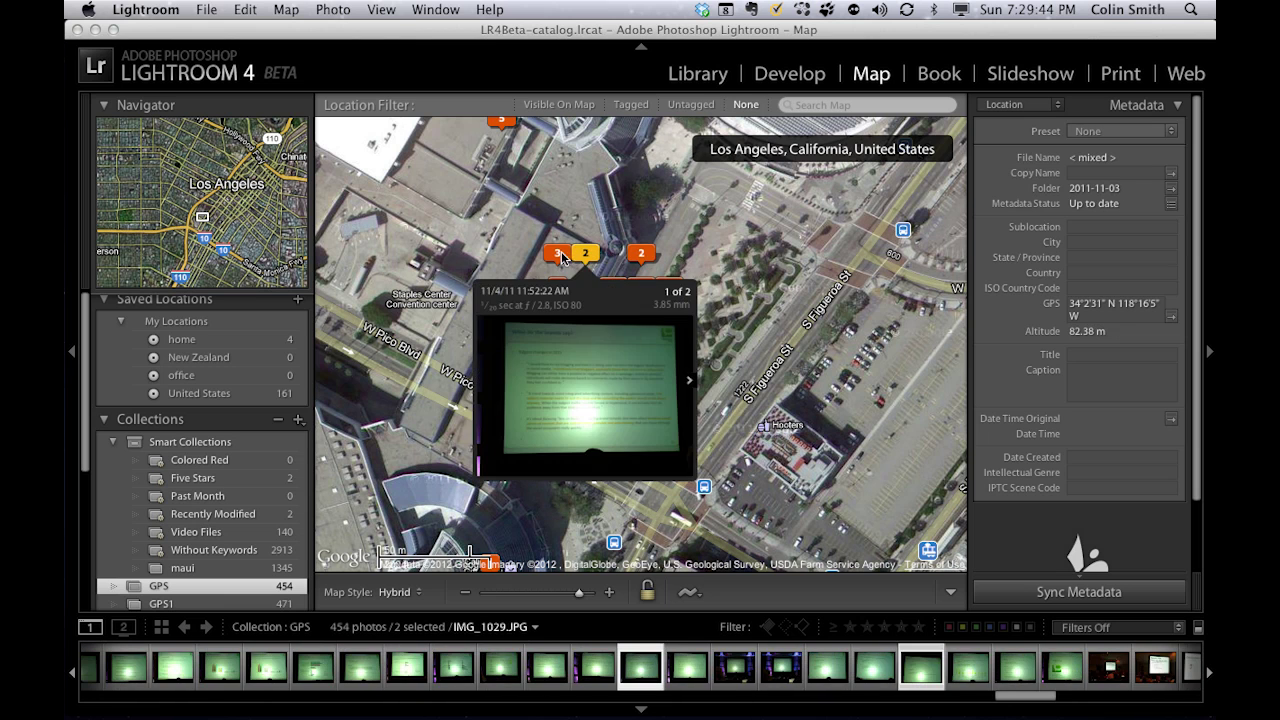
{"action": "left_click", "coordinate": [669, 319]}
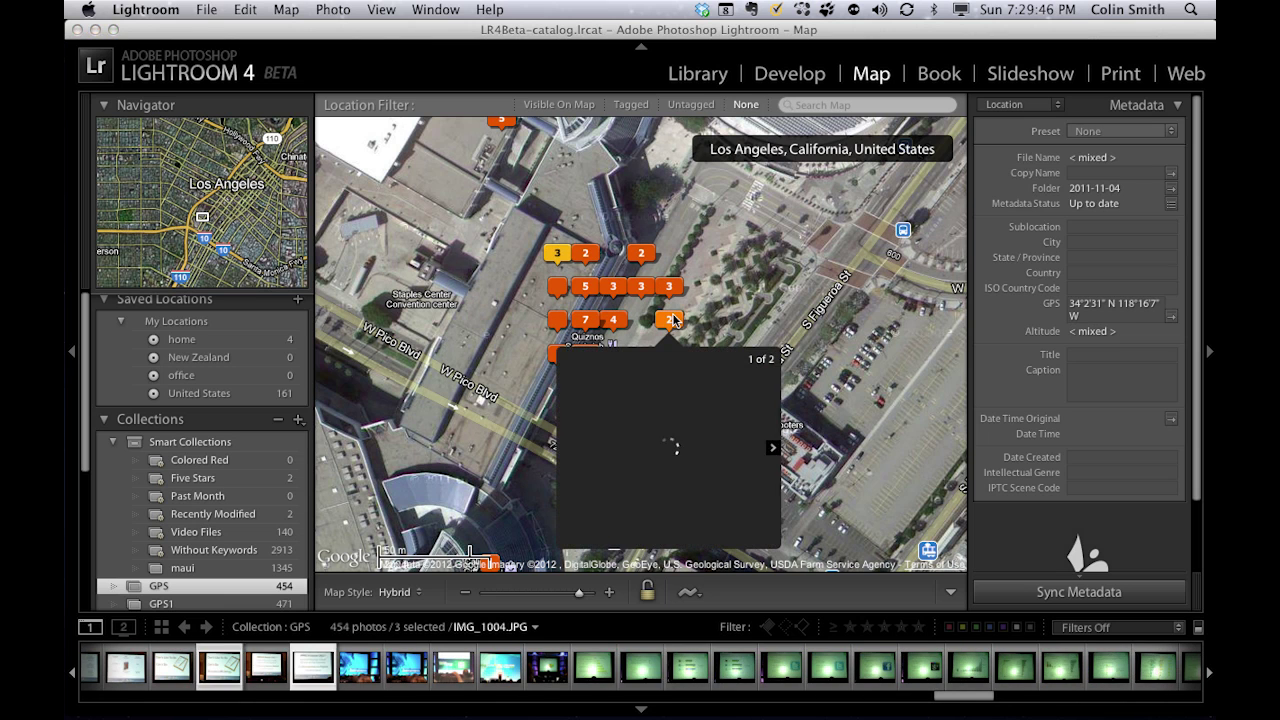
Step: Preview the single-photo pin and the 5-photo pin, then close the preview
{"action": "left_click", "coordinate": [559, 355]}
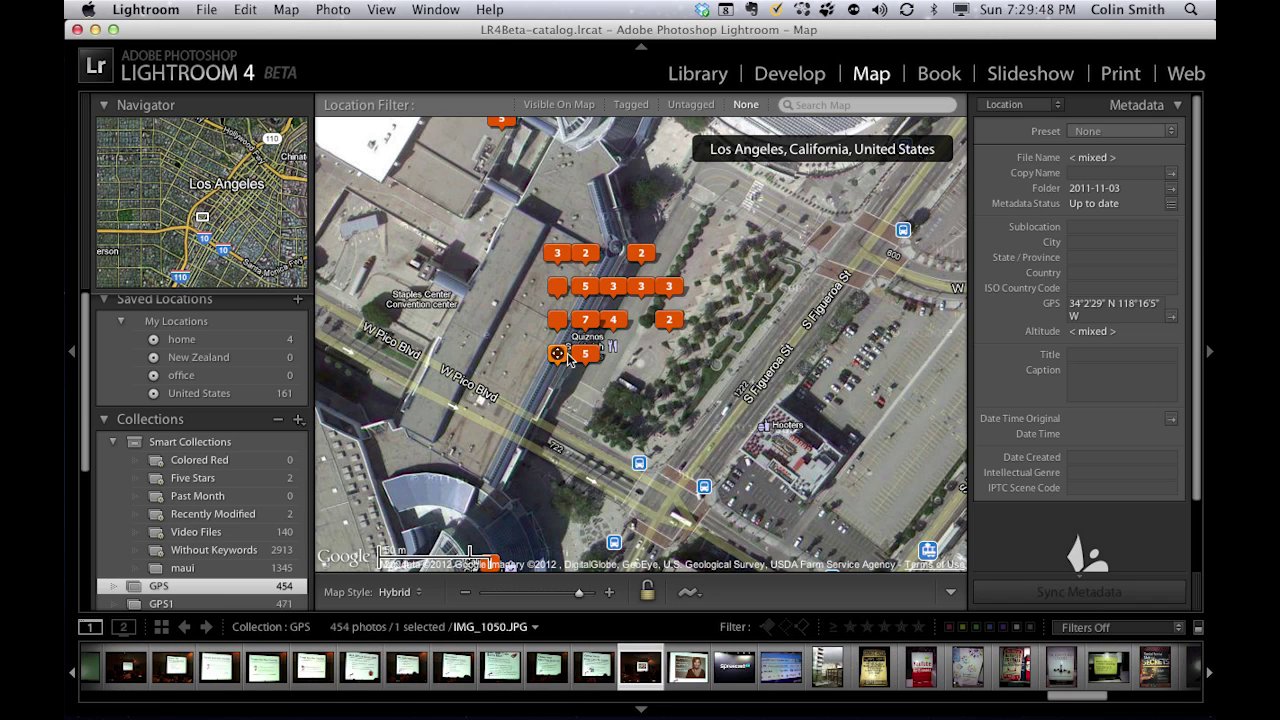
{"action": "left_click", "coordinate": [585, 355]}
{"action": "left_click", "coordinate": [689, 233]}
{"action": "left_click", "coordinate": [689, 233]}
{"action": "left_click", "coordinate": [693, 360]}
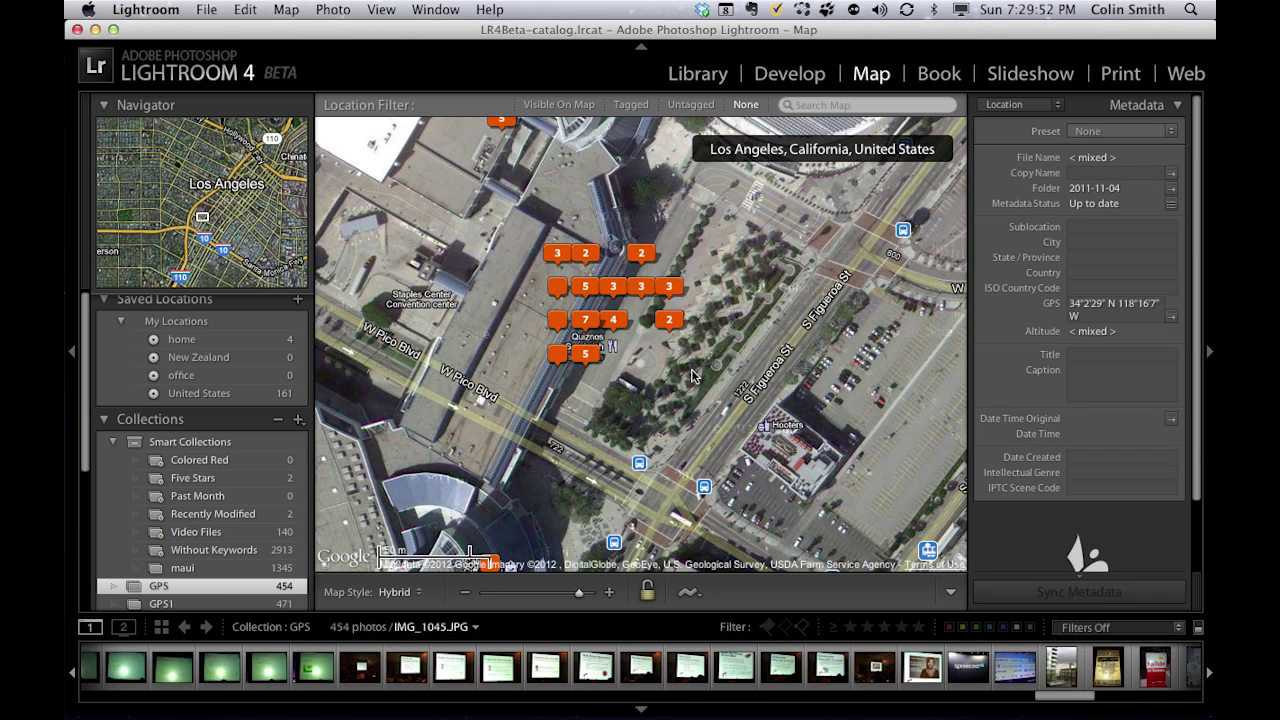
Step: Pan the map, preview another single-photo pin, then close the preview
{"action": "left_click_drag", "start_coordinate": [761, 398], "coordinate": [770, 297]}
{"action": "left_click", "coordinate": [522, 437]}
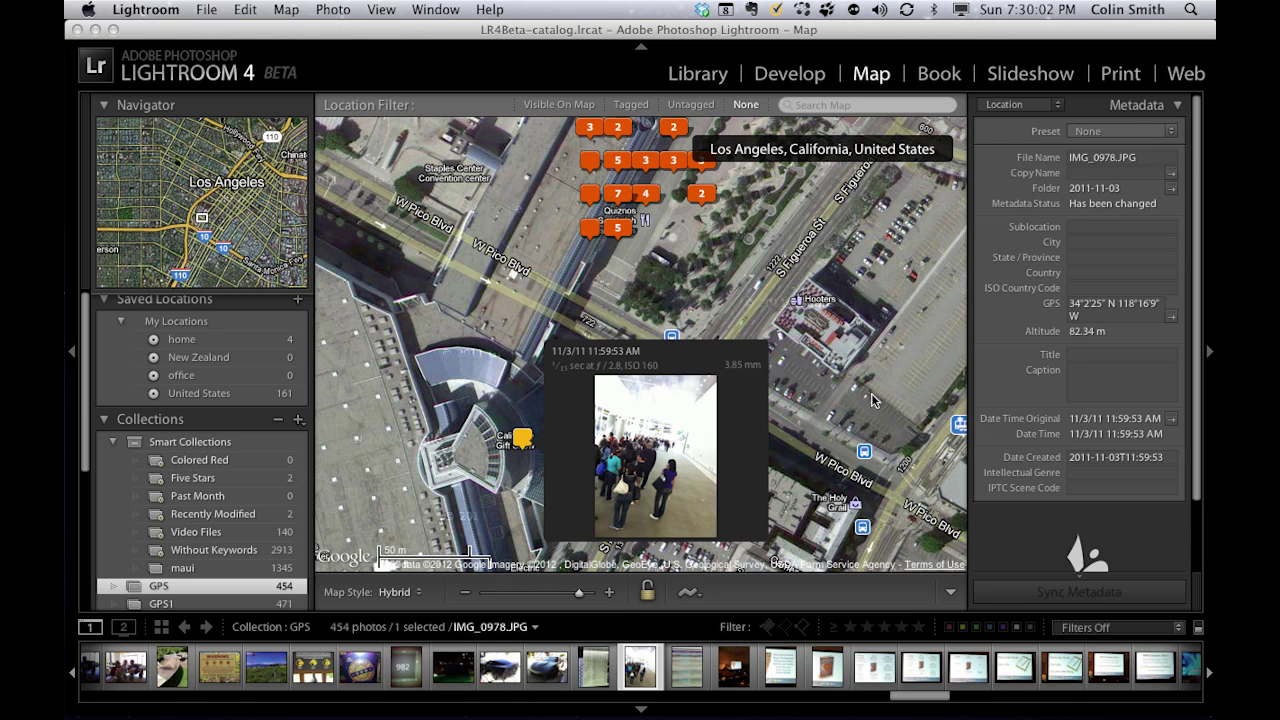
{"action": "left_click", "coordinate": [883, 420]}
Step: Step through the three-photo pin and the single pin near W 11th St, then close the preview
{"action": "scroll", "coordinate": [890, 422], "scroll_direction": "right", "scroll_amount": 10}
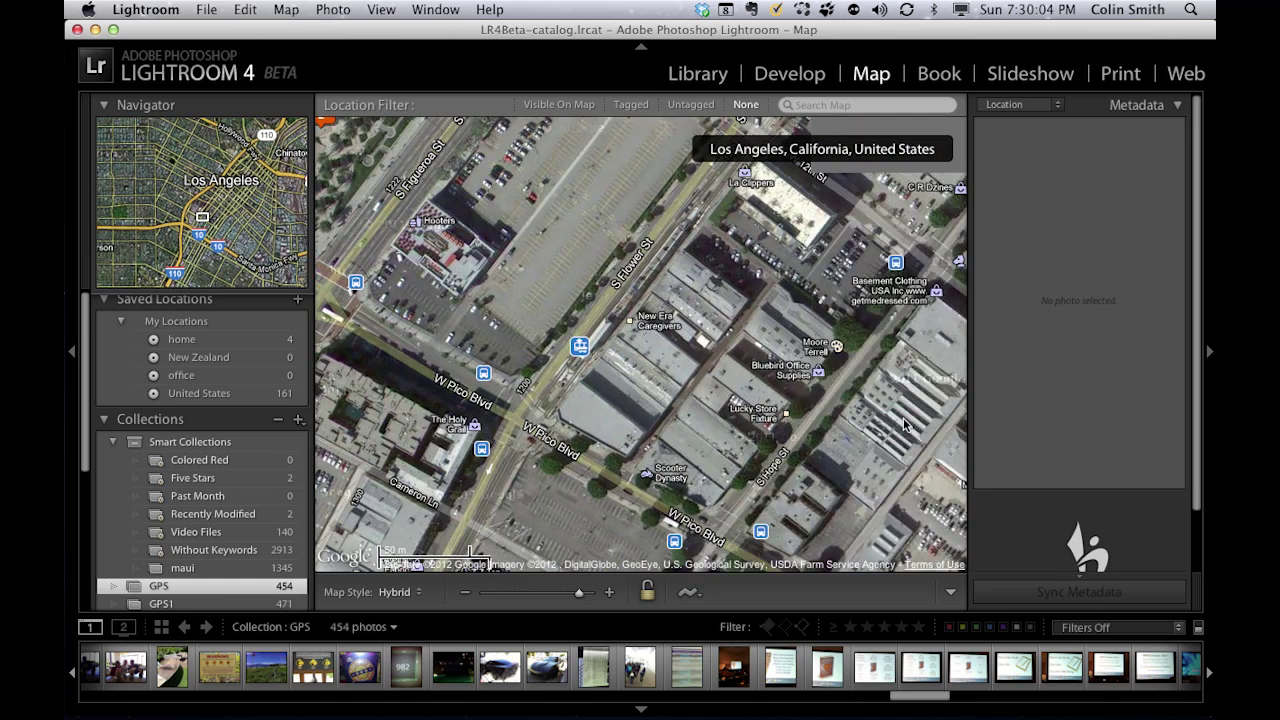
{"action": "scroll", "coordinate": [905, 425], "scroll_direction": "right", "scroll_amount": 10}
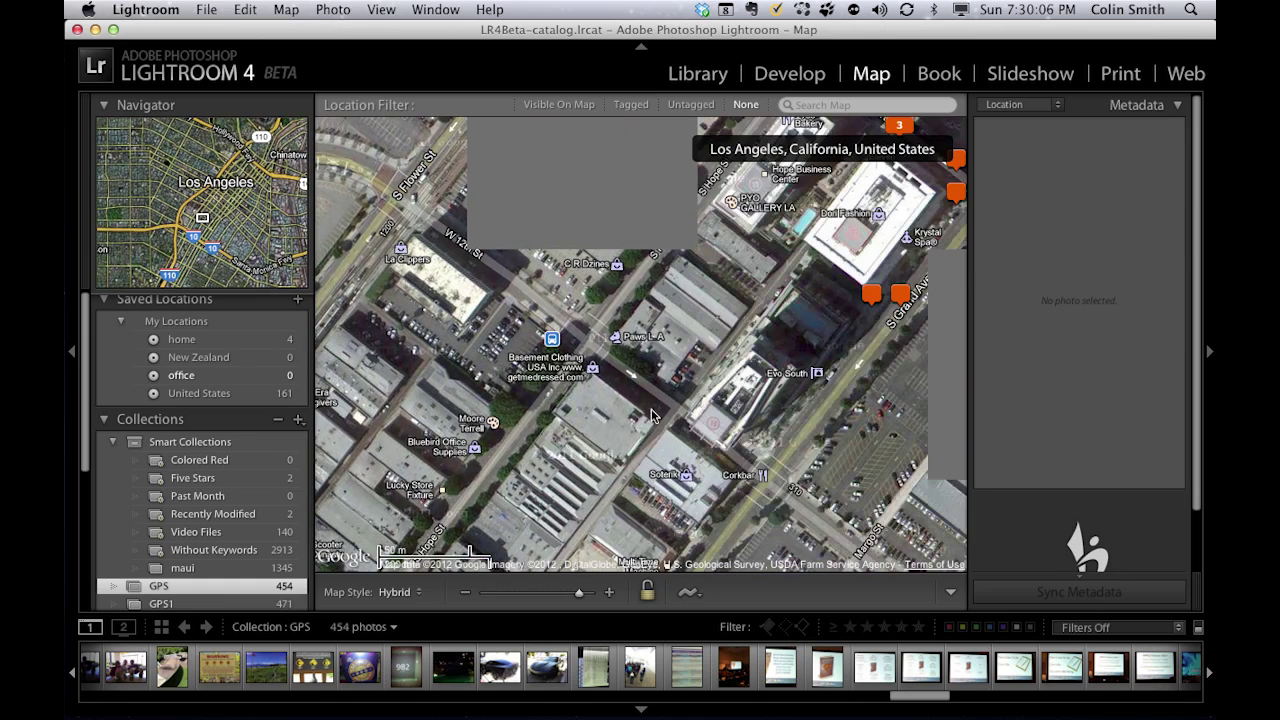
{"action": "scroll", "coordinate": [660, 412], "scroll_direction": "right", "scroll_amount": 5}
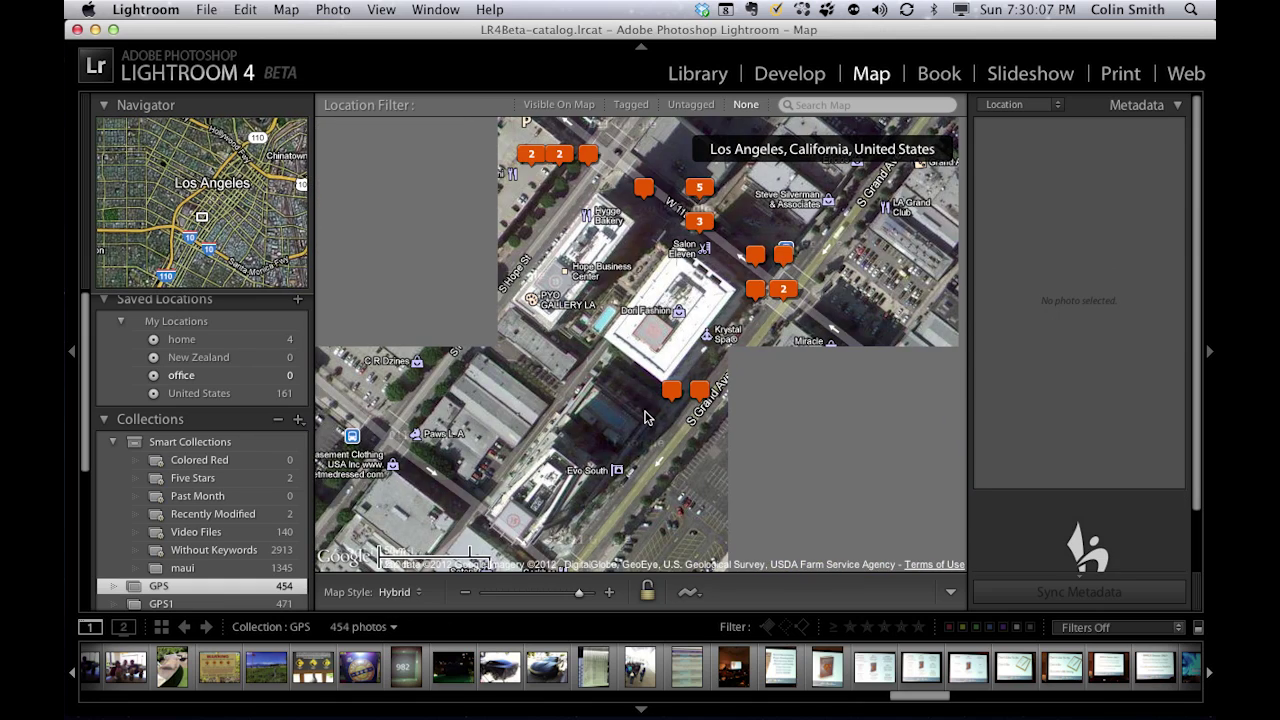
{"action": "left_click", "coordinate": [698, 222]}
{"action": "left_click", "coordinate": [803, 350]}
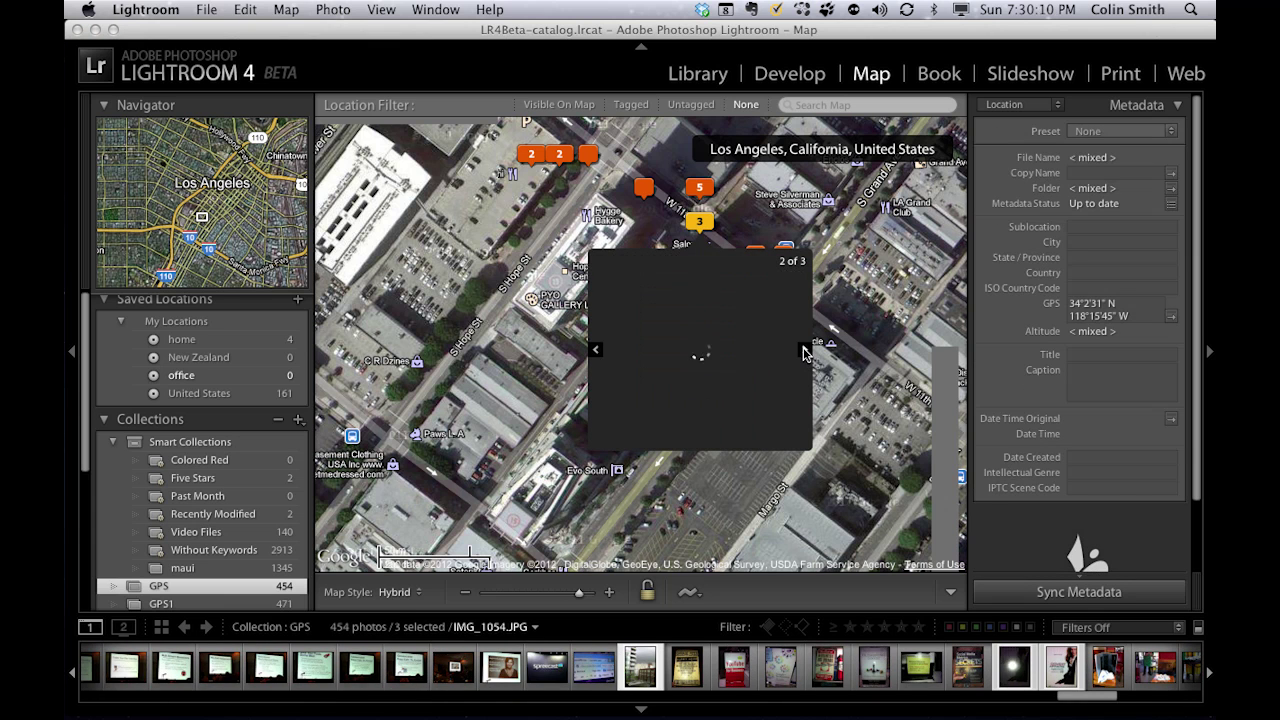
{"action": "left_click", "coordinate": [803, 350]}
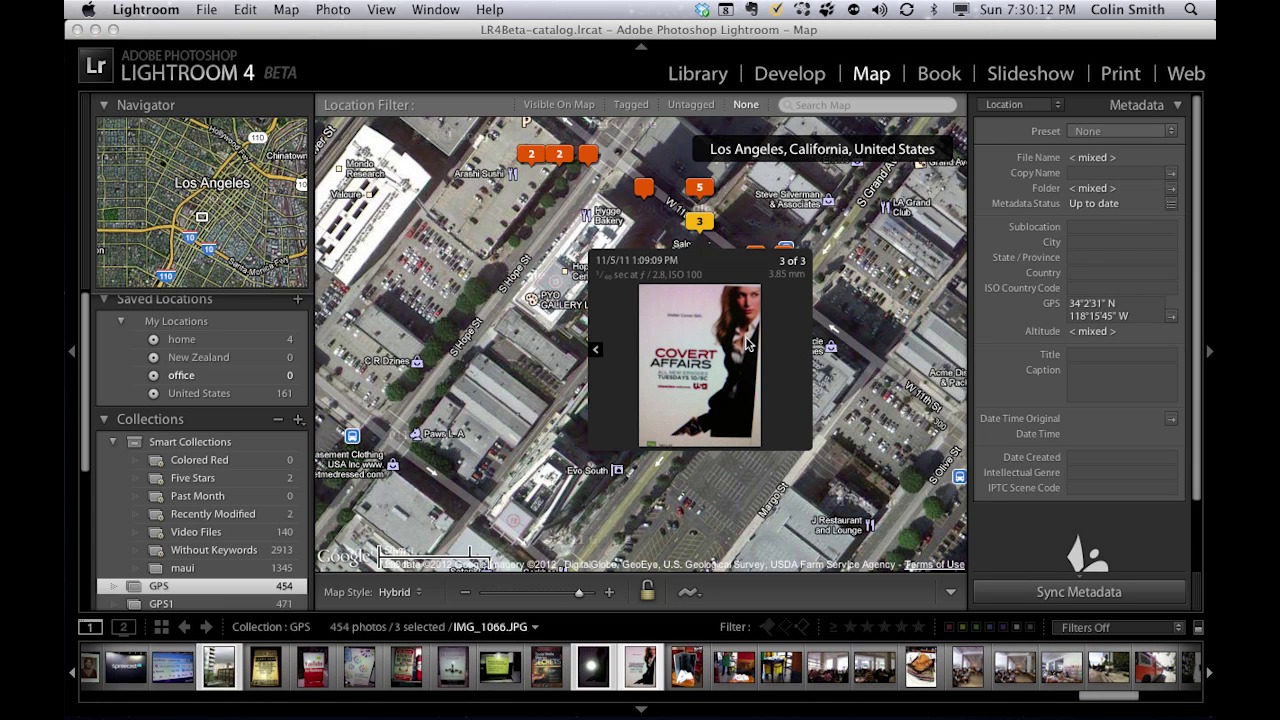
{"action": "left_click", "coordinate": [643, 187]}
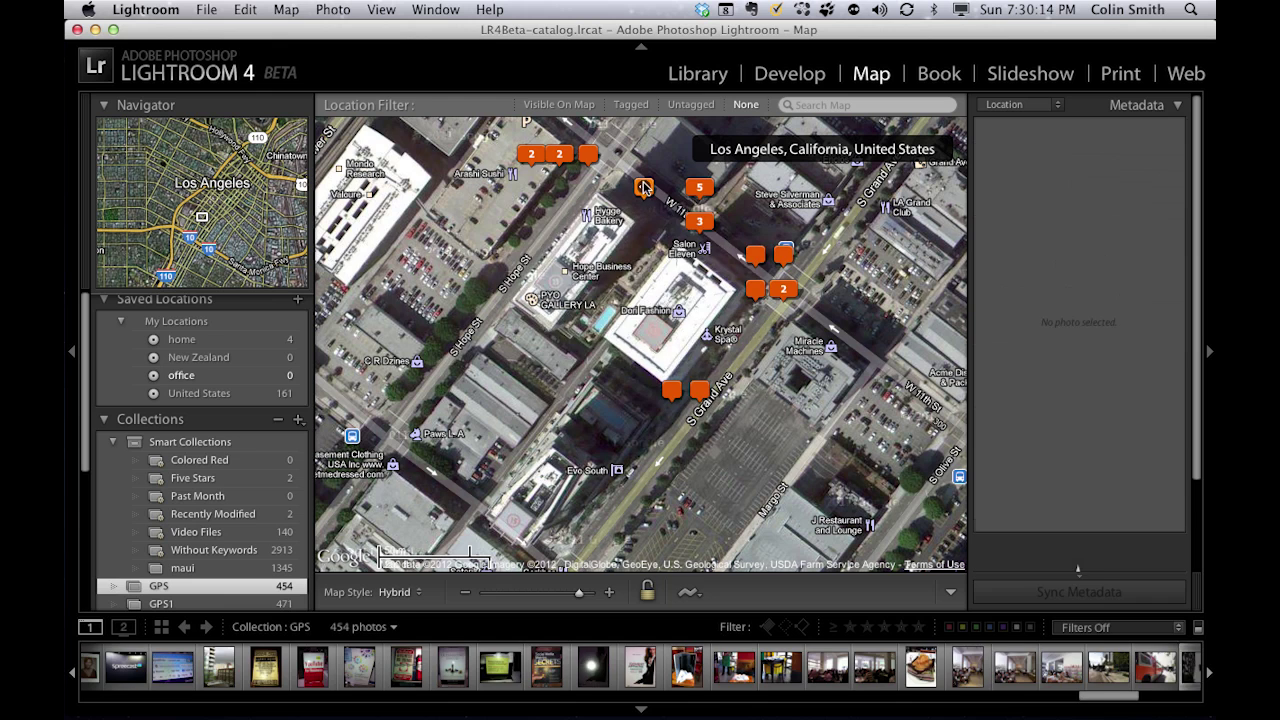
{"action": "mouse_move", "coordinate": [645, 190]}
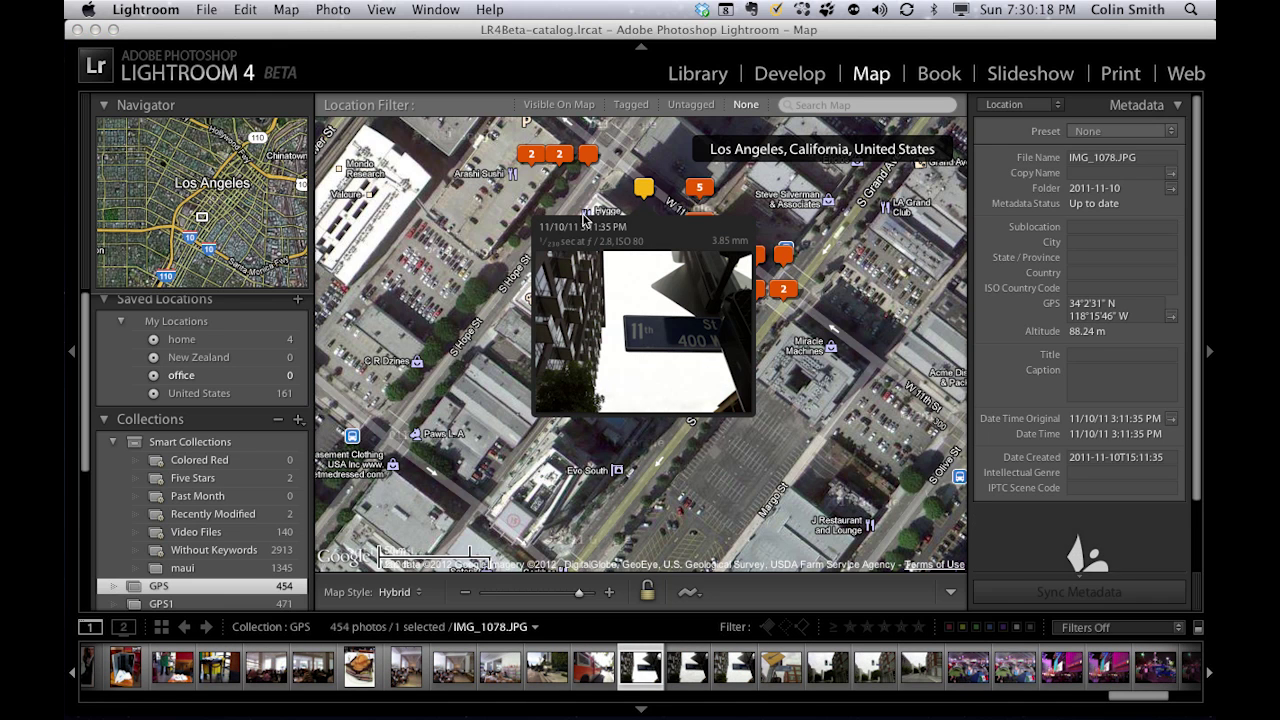
{"action": "left_click", "coordinate": [629, 272]}
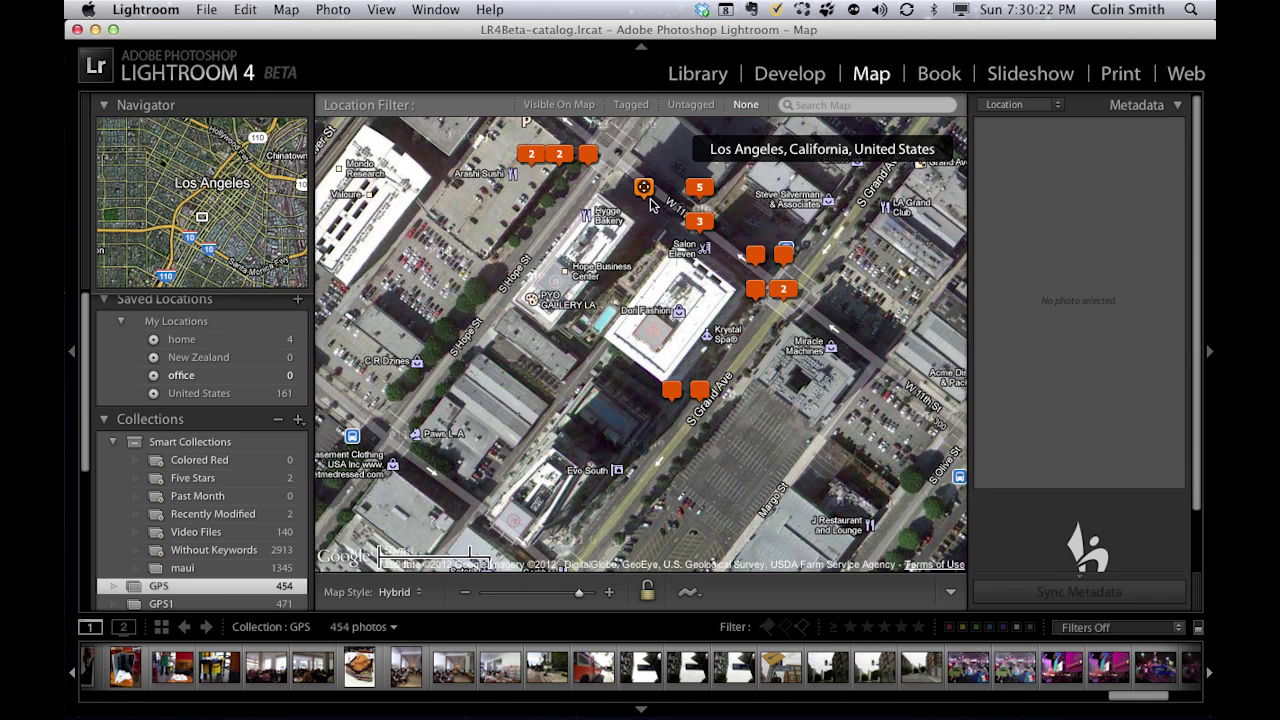
Step: Open the two-photo pin near Arashi Sushi and view the Mondo Research info bubble
{"action": "left_click_drag", "start_coordinate": [497, 145], "coordinate": [580, 168]}
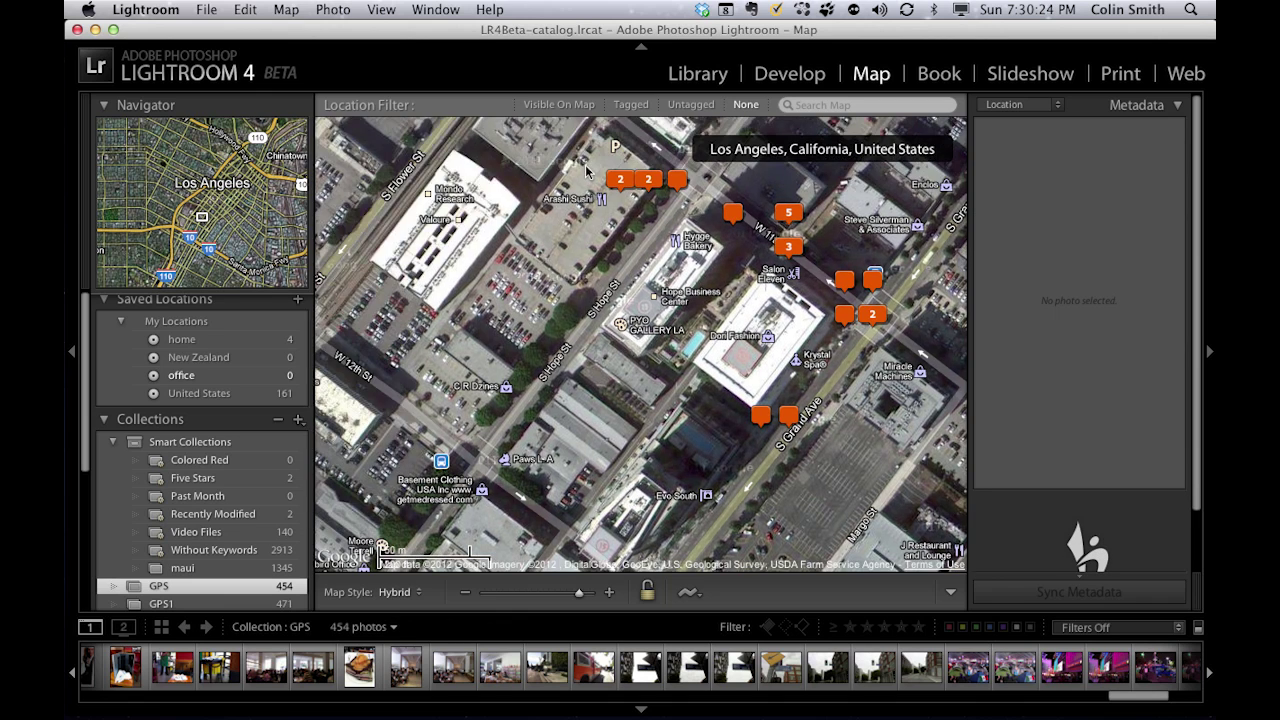
{"action": "left_click", "coordinate": [648, 181]}
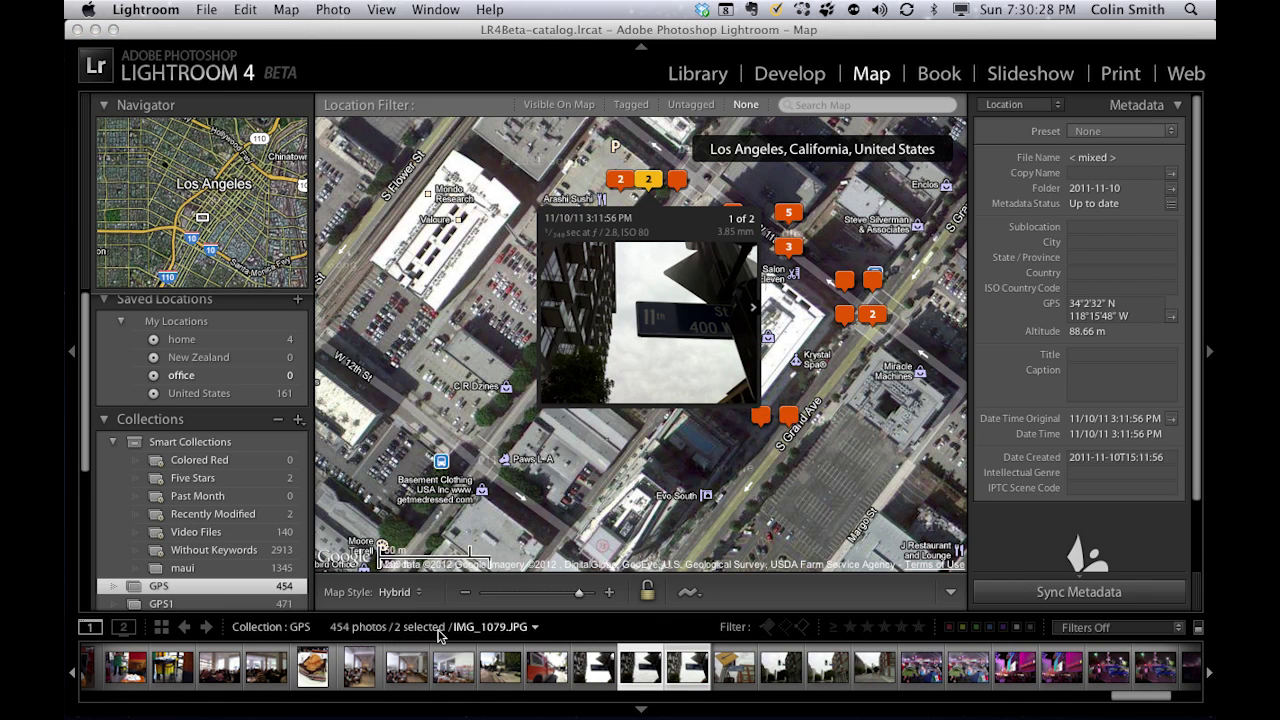
{"action": "left_click", "coordinate": [432, 196]}
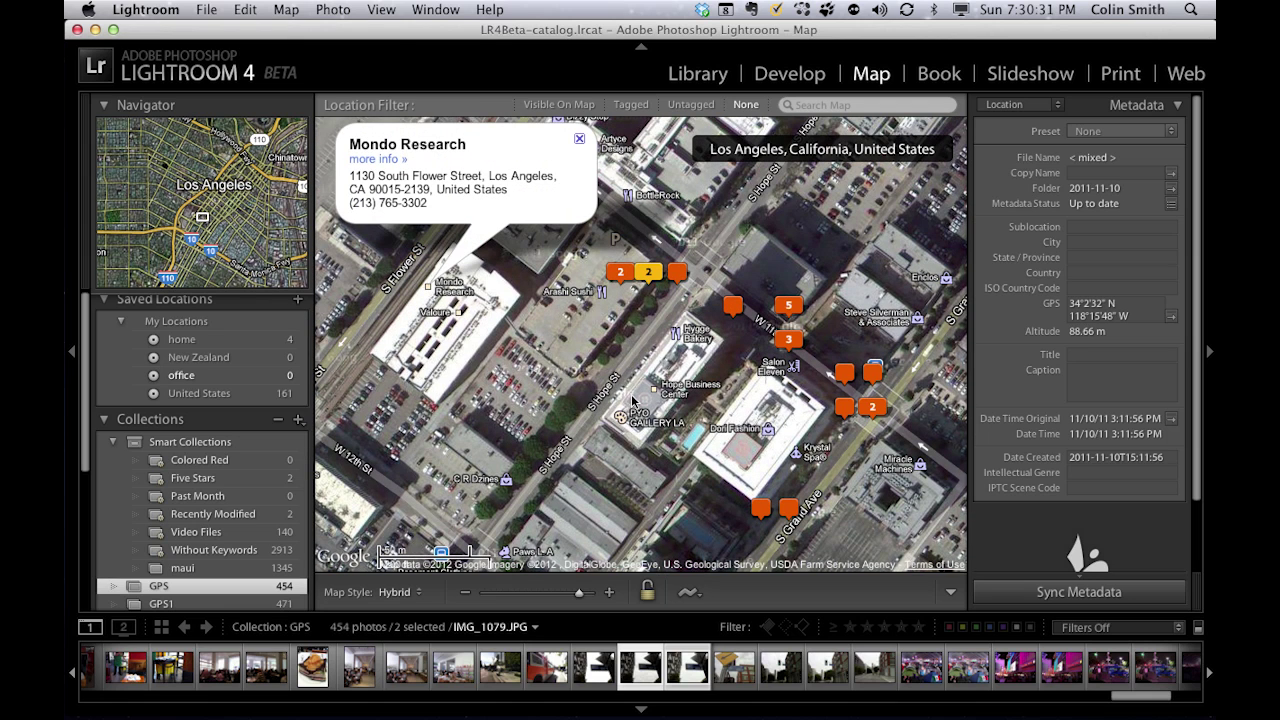
{"action": "left_click", "coordinate": [579, 138]}
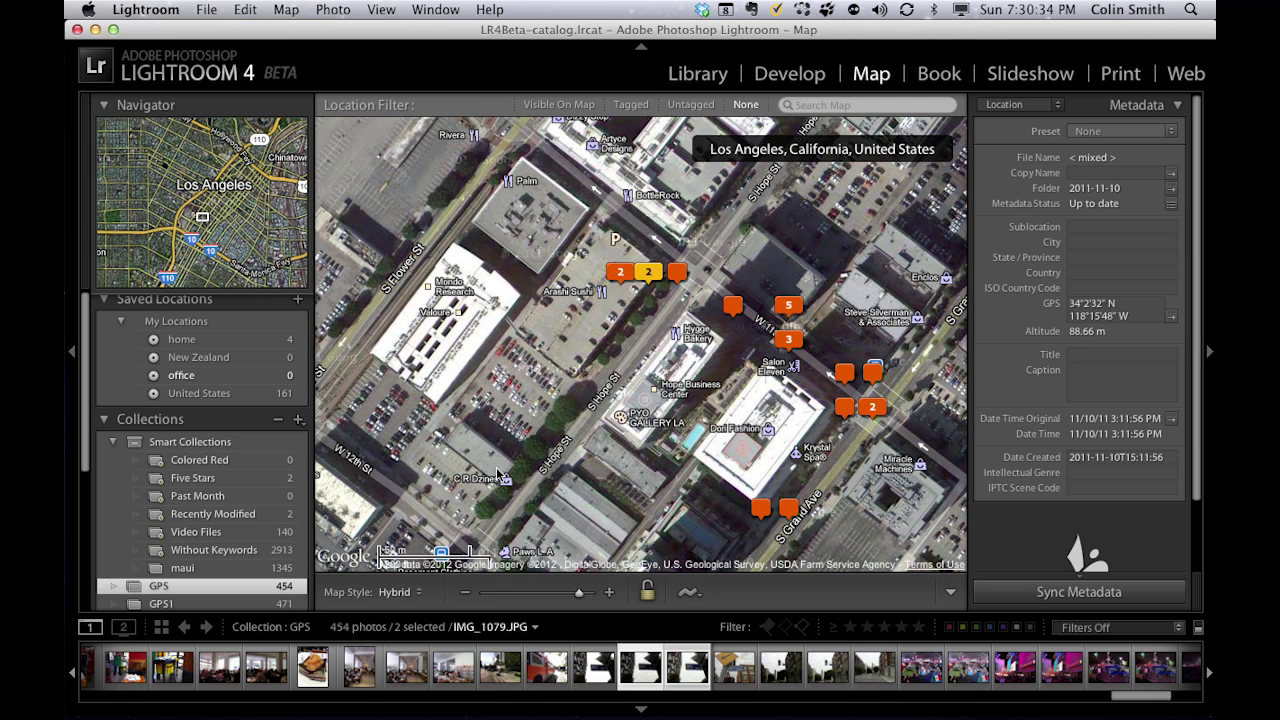
{"action": "left_click", "coordinate": [848, 106]}
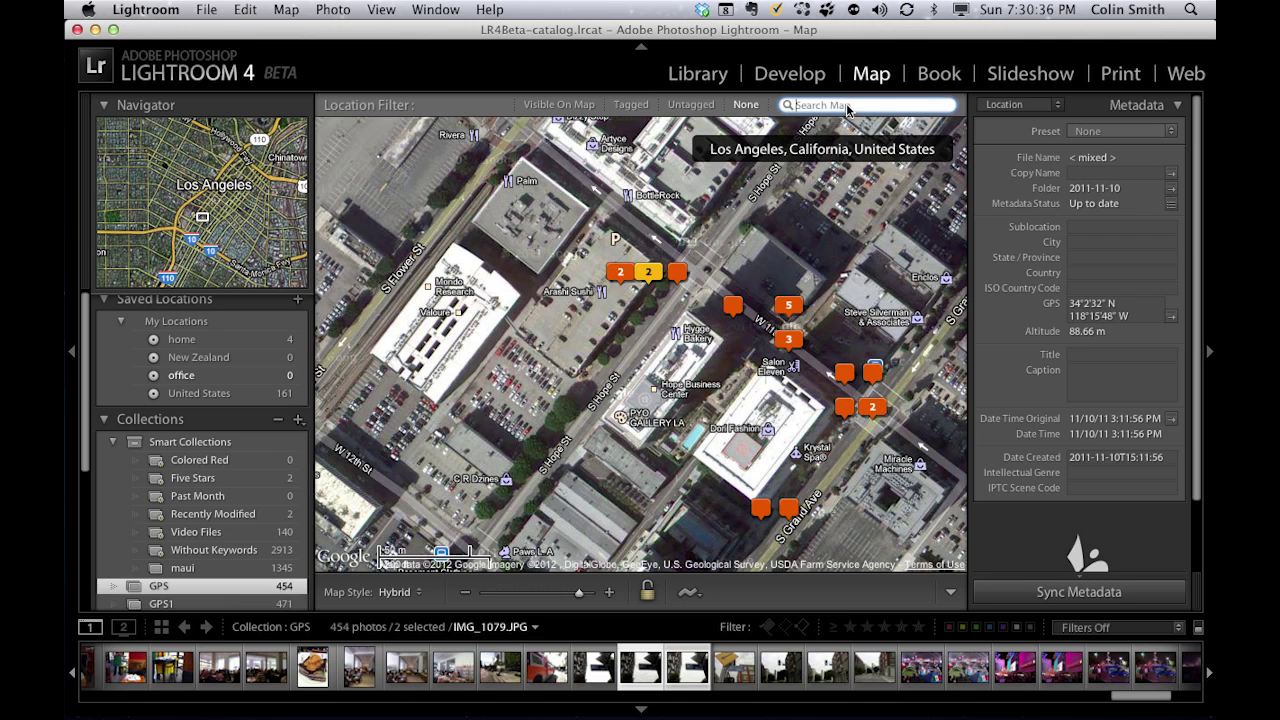
Step: Search the map for maui, hi and zoom in on the Haleakala road photo pins
{"action": "type", "text": "maui, hi"}
{"action": "key", "text": "Return"}
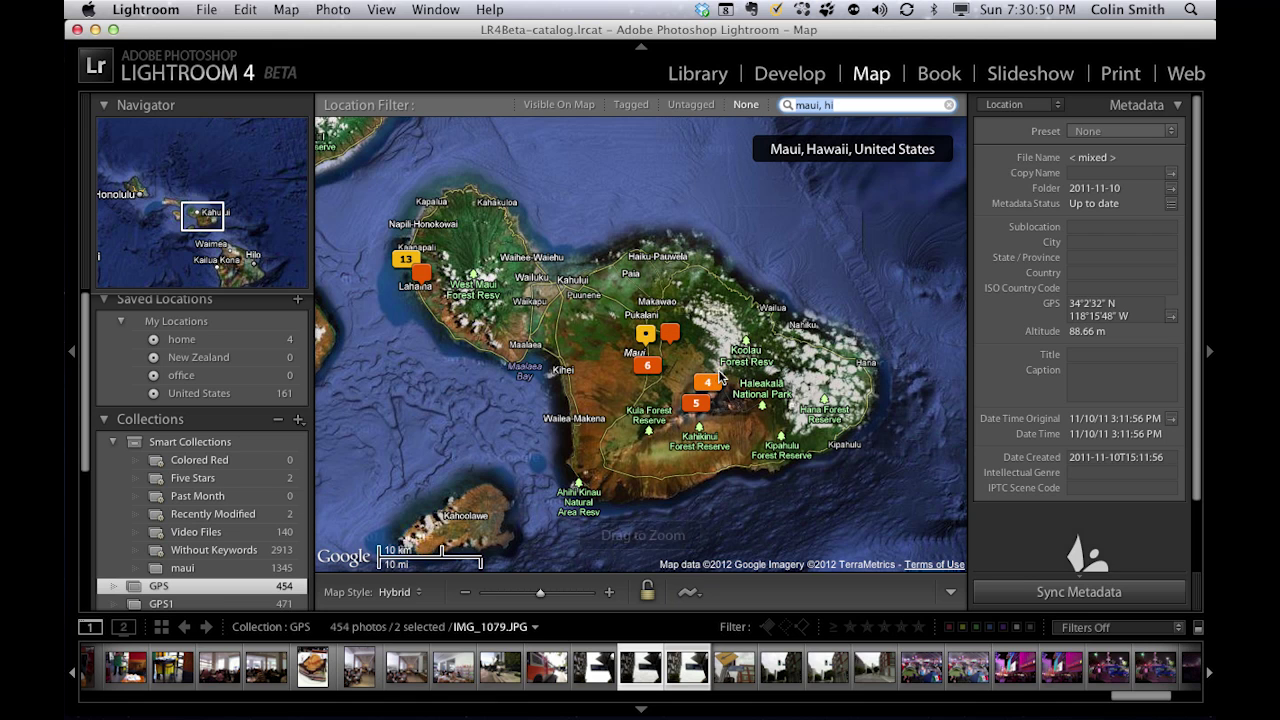
{"action": "double_click", "coordinate": [731, 399]}
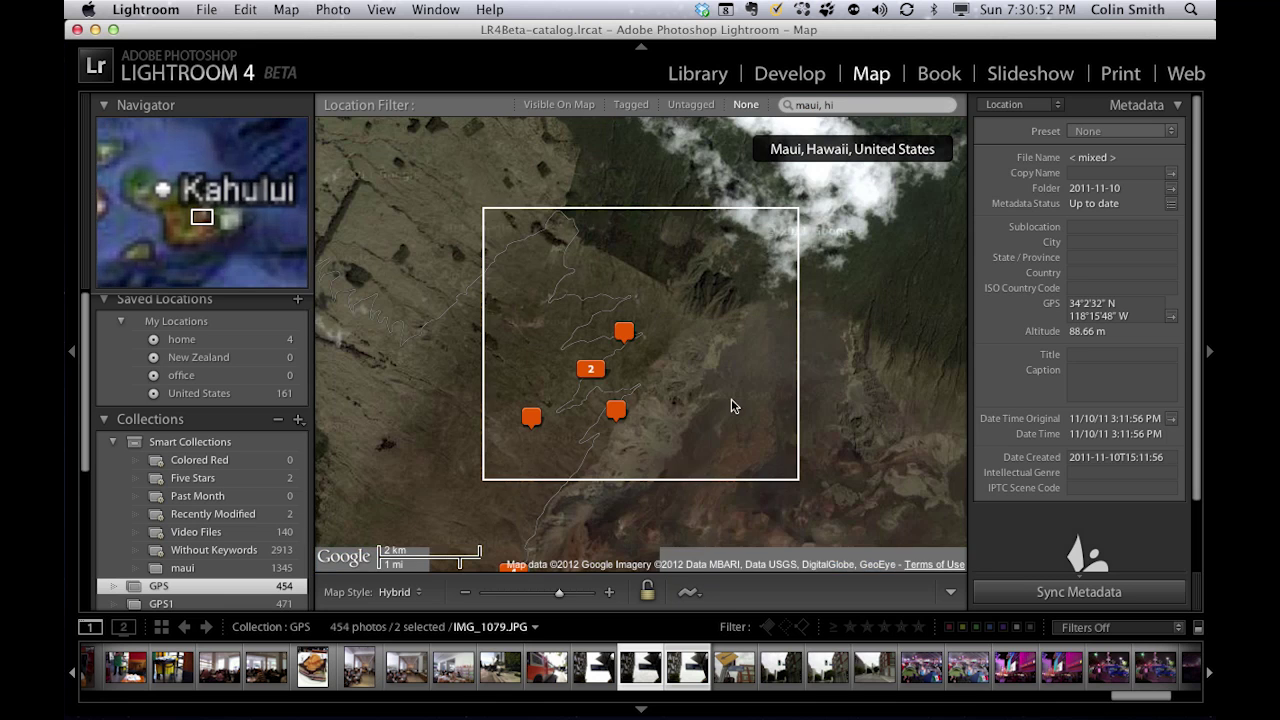
{"action": "double_click", "coordinate": [636, 414]}
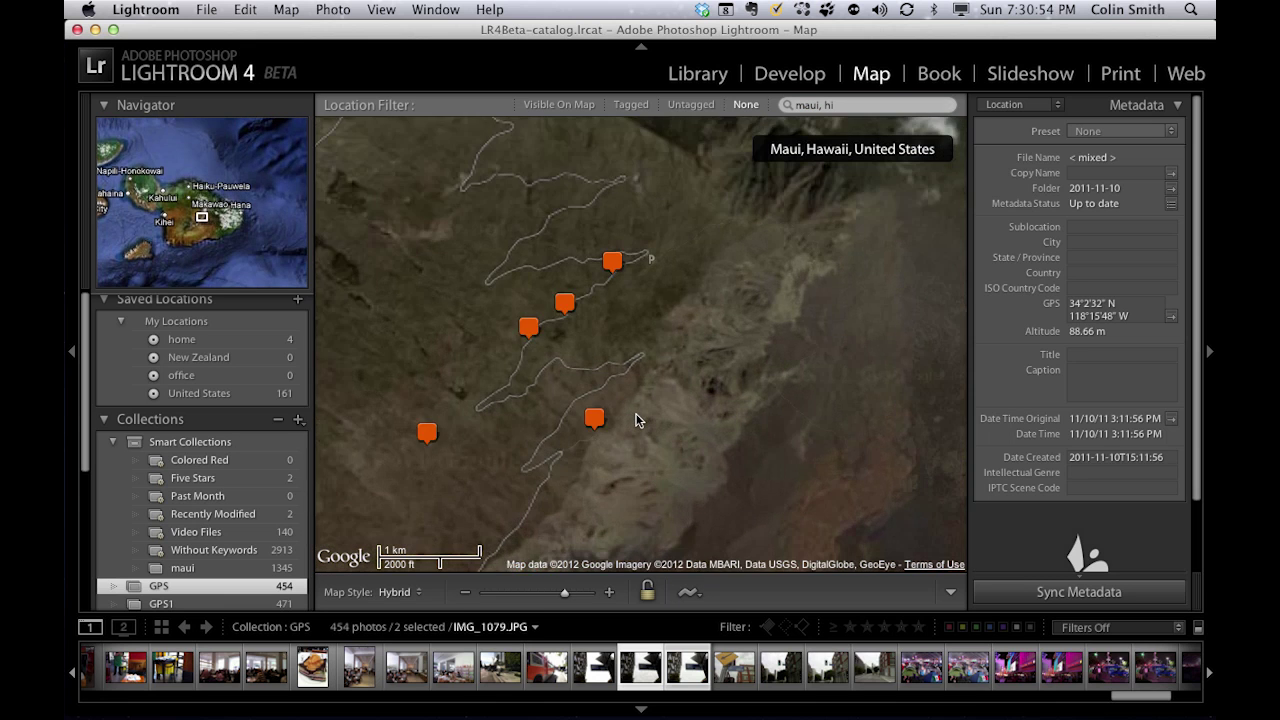
{"action": "double_click", "coordinate": [636, 420]}
{"action": "double_click", "coordinate": [636, 420]}
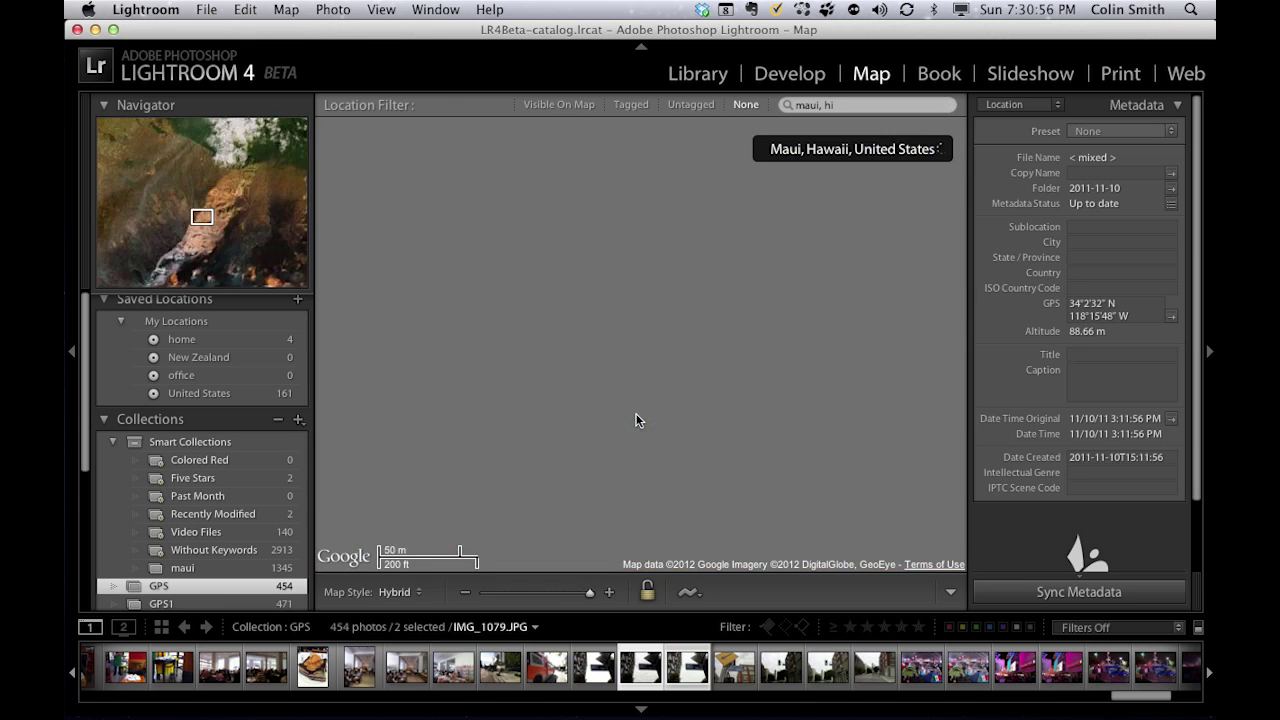
{"action": "scroll", "coordinate": [636, 420], "scroll_direction": "down", "scroll_amount": 3}
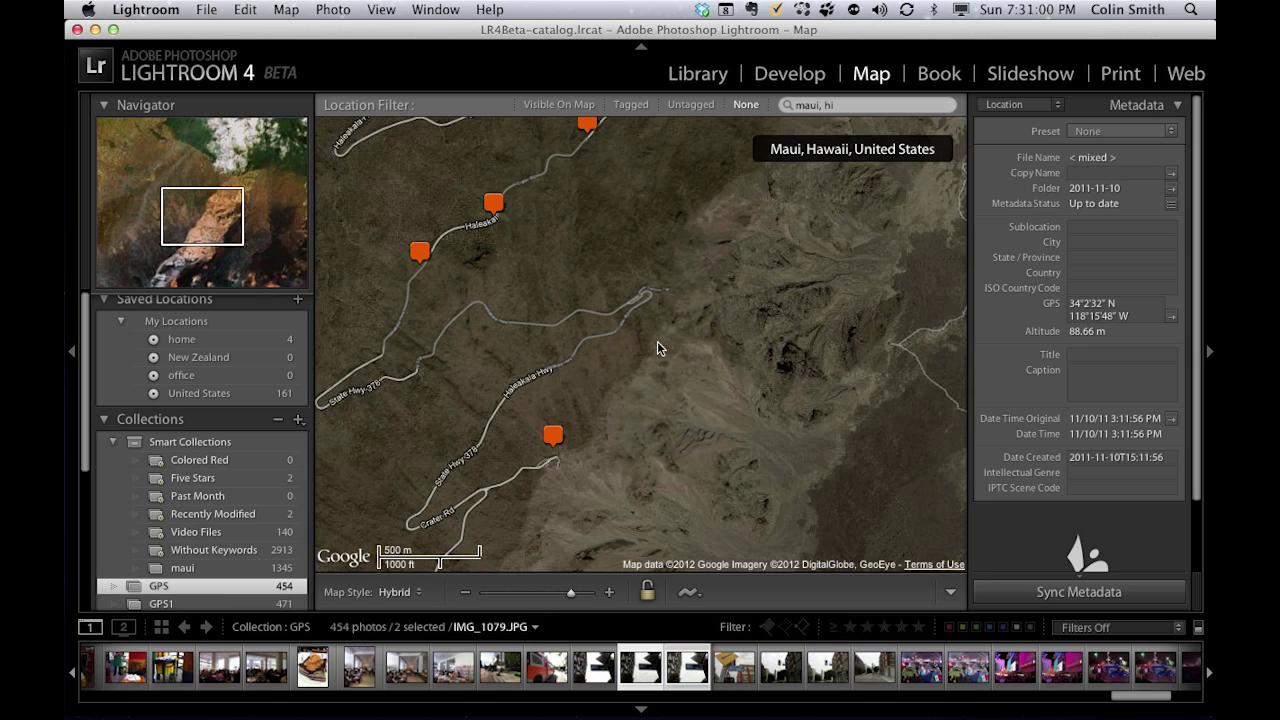
{"action": "left_click_drag", "start_coordinate": [660, 351], "coordinate": [737, 412]}
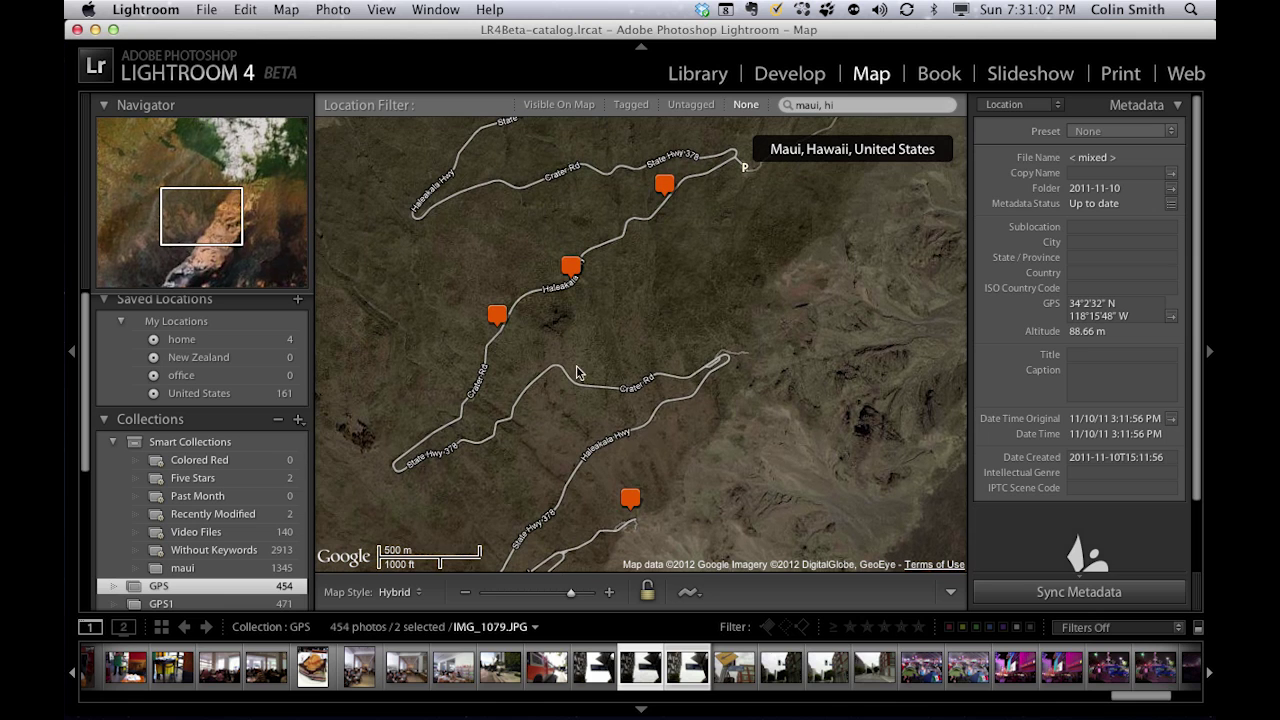
Step: Preview the three photos pinned along Crater Road up to the summit, then close the preview
{"action": "left_click", "coordinate": [499, 316]}
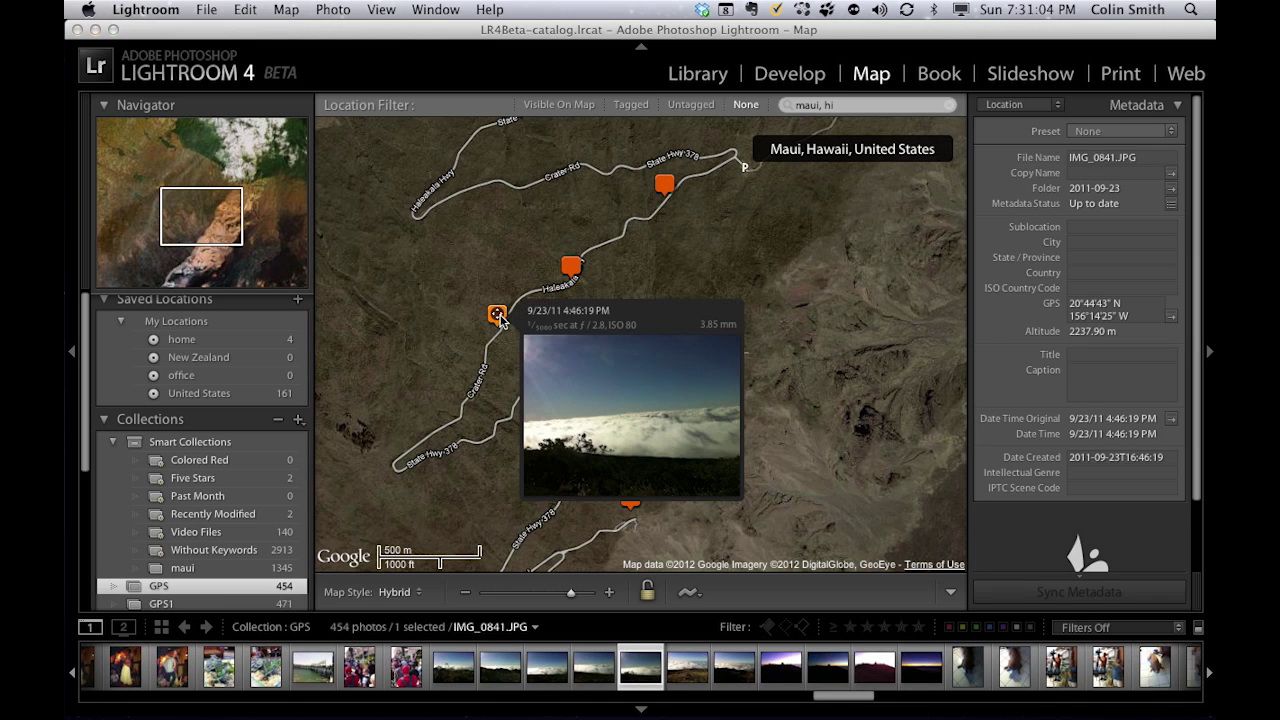
{"action": "left_click", "coordinate": [570, 265]}
{"action": "left_click", "coordinate": [664, 186]}
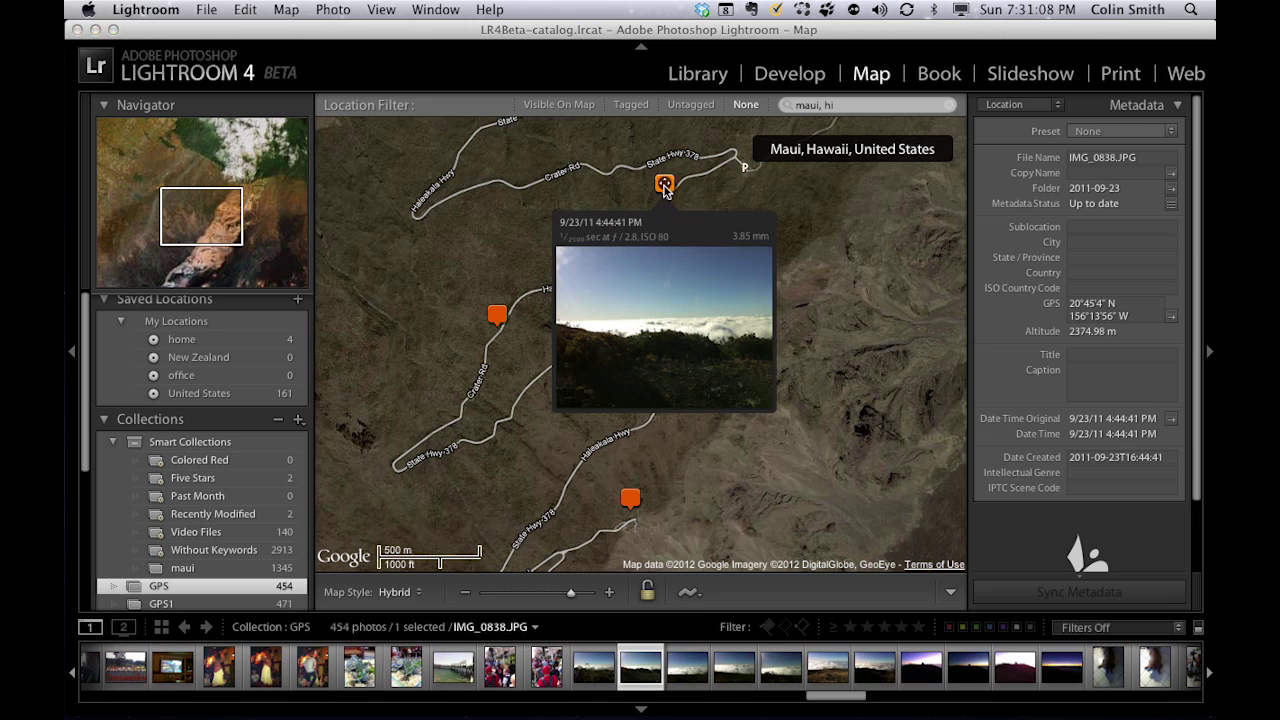
{"action": "left_click", "coordinate": [480, 295]}
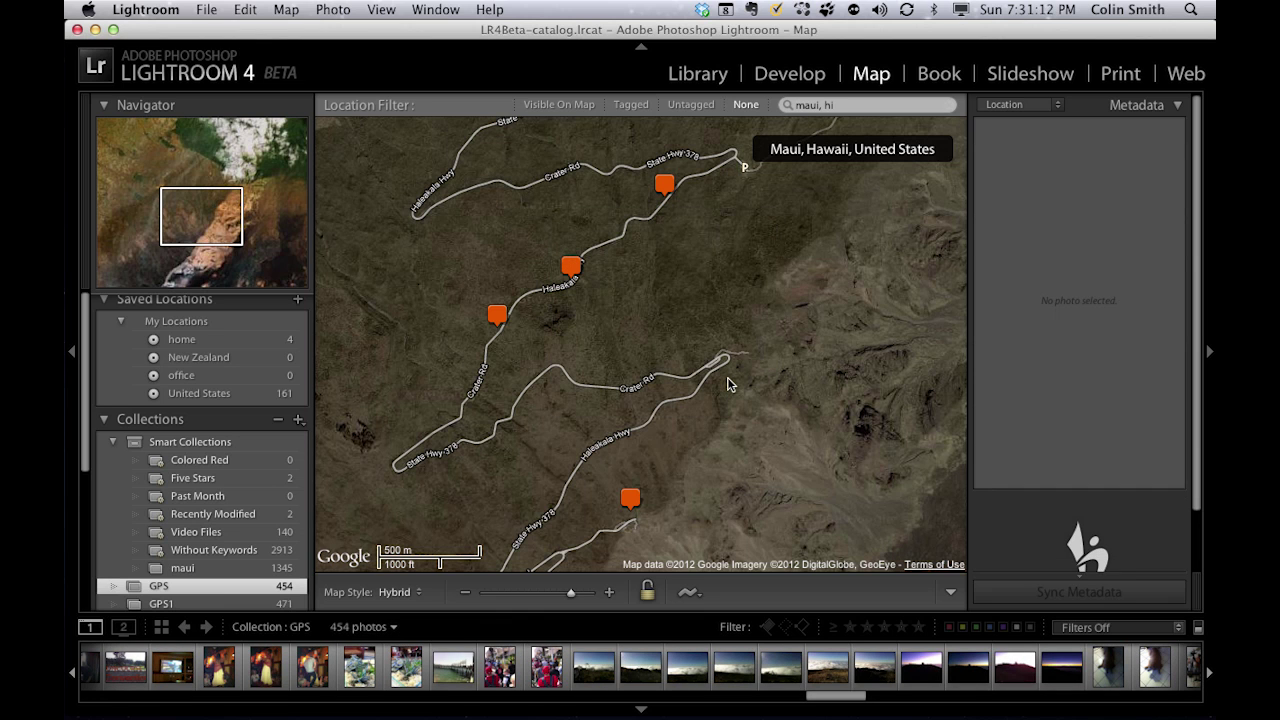
Step: Cycle the map style through Road Map, Terrain and Satellite, then back to Hybrid
{"action": "left_click", "coordinate": [405, 592]}
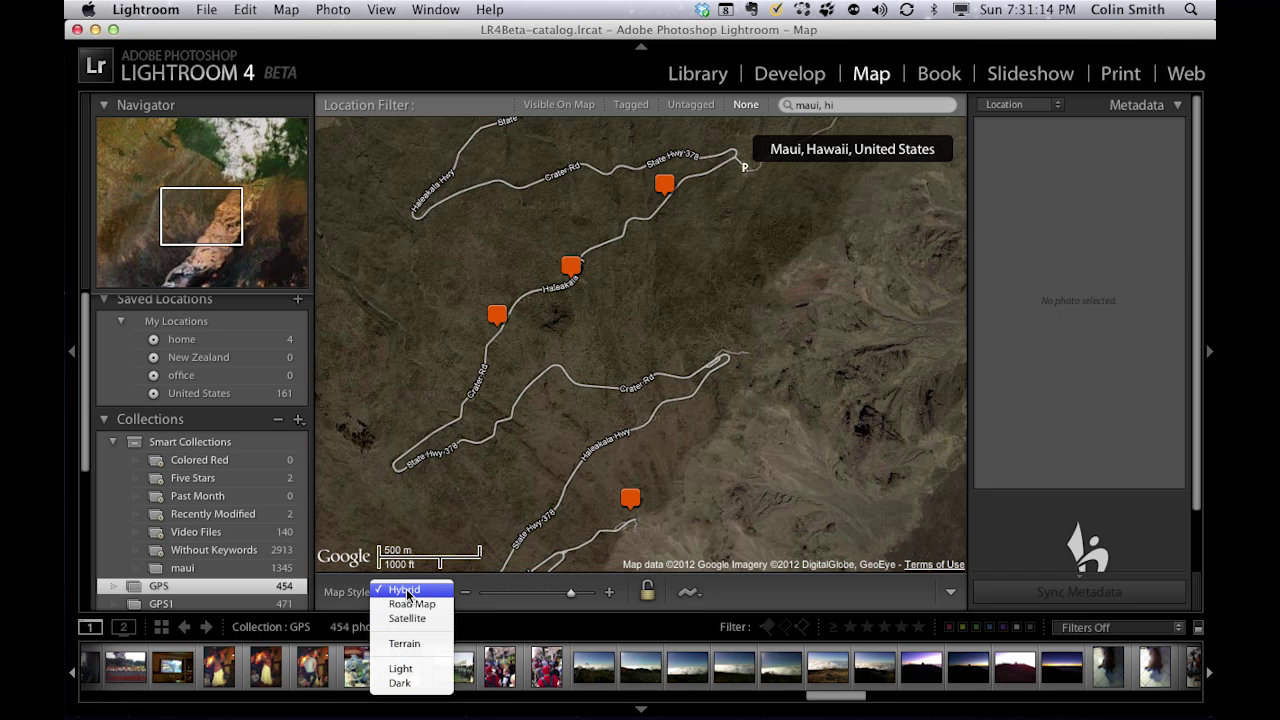
{"action": "left_click", "coordinate": [409, 604]}
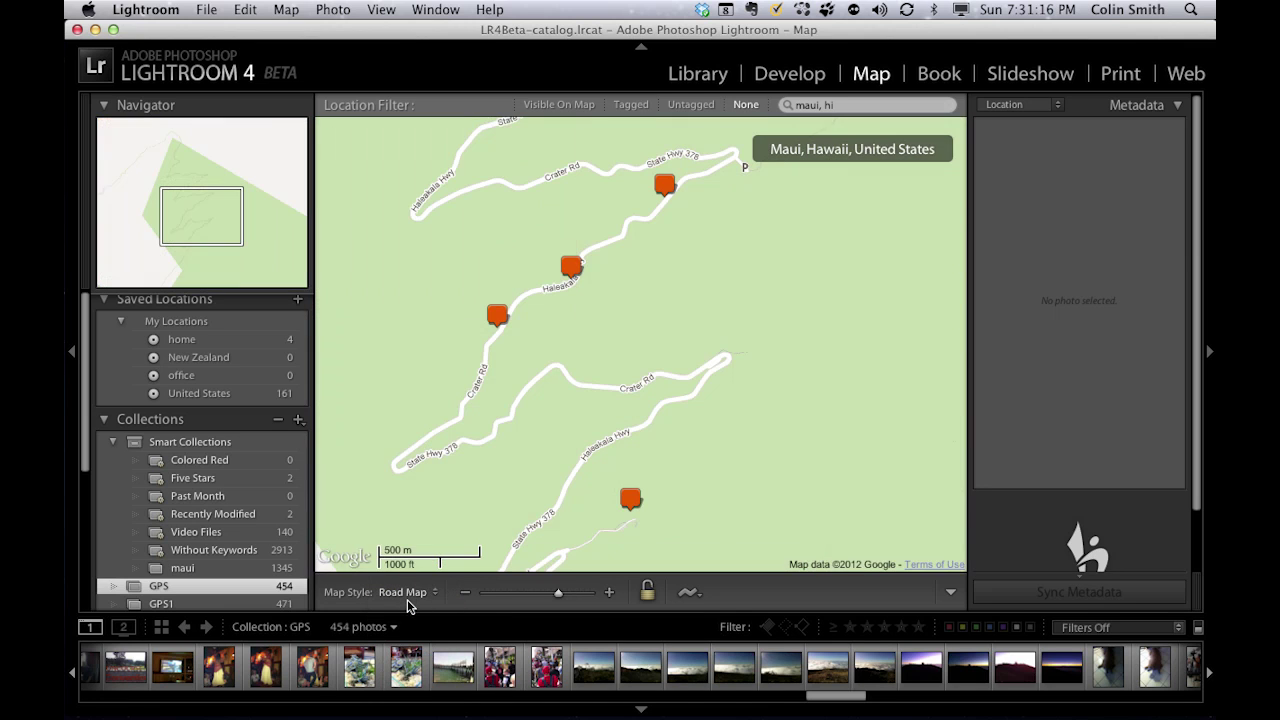
{"action": "left_click", "coordinate": [407, 599]}
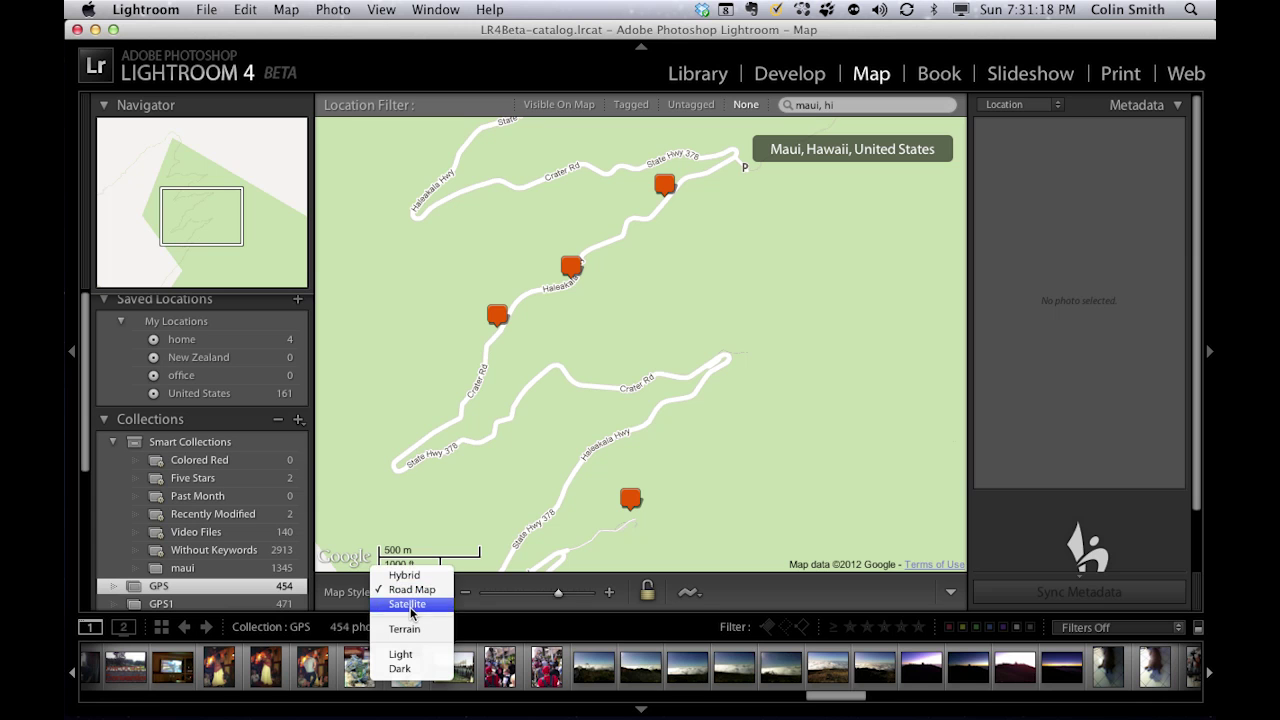
{"action": "left_click", "coordinate": [405, 628]}
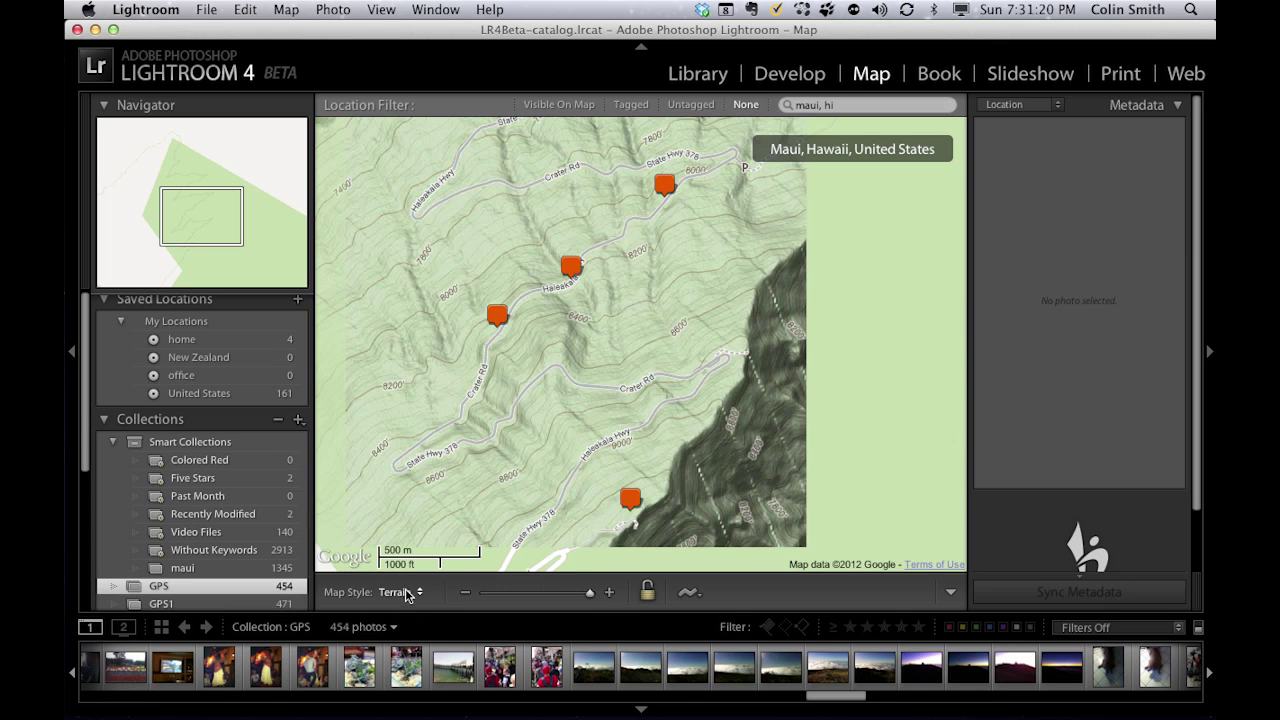
{"action": "left_click", "coordinate": [407, 594]}
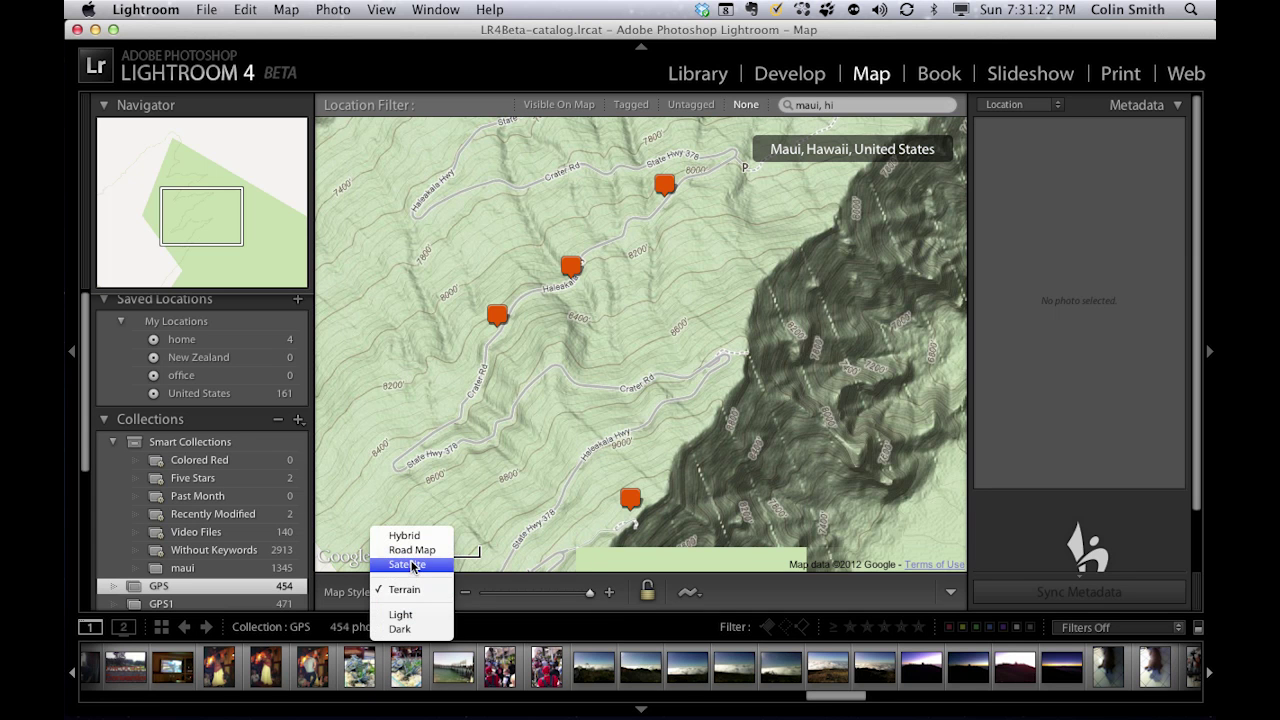
{"action": "left_click", "coordinate": [412, 566]}
{"action": "left_click", "coordinate": [404, 594]}
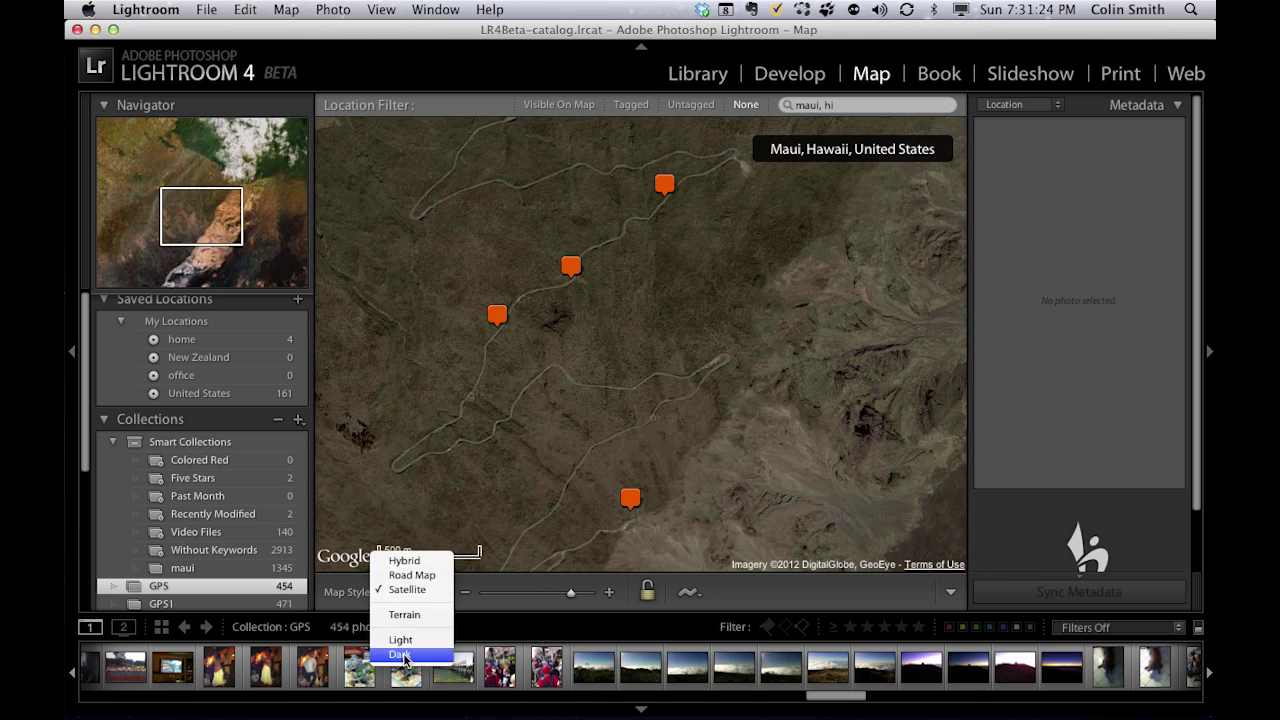
{"action": "left_click", "coordinate": [410, 560]}
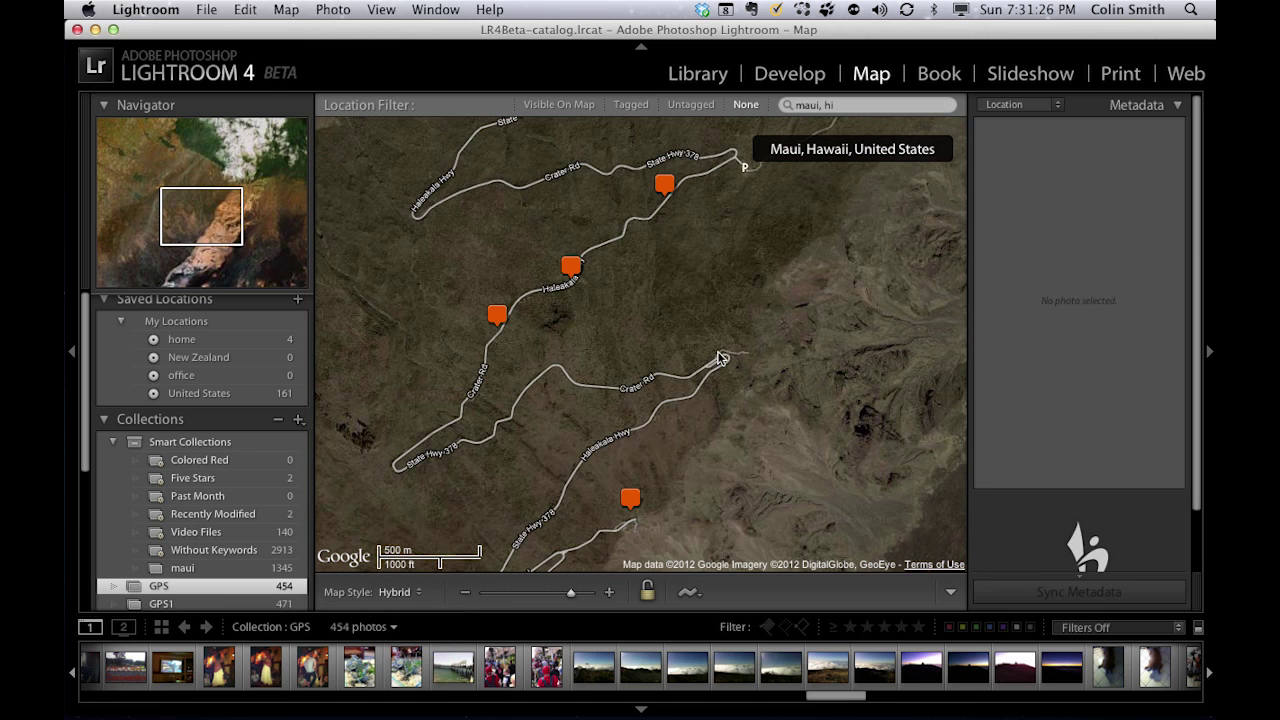
{"action": "scroll", "coordinate": [712, 353], "scroll_direction": "down", "scroll_amount": 3}
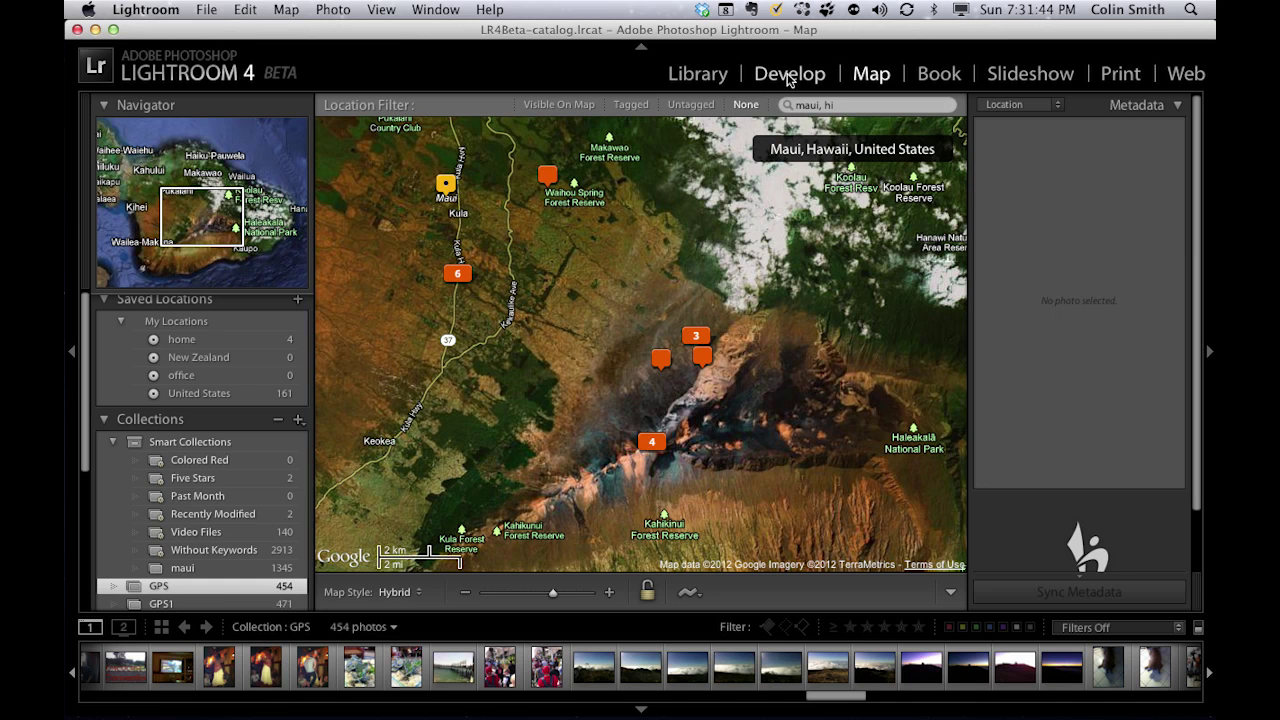
Step: Switch to the Library grid showing the GPS collection's 454 photos
{"action": "left_click", "coordinate": [697, 74]}
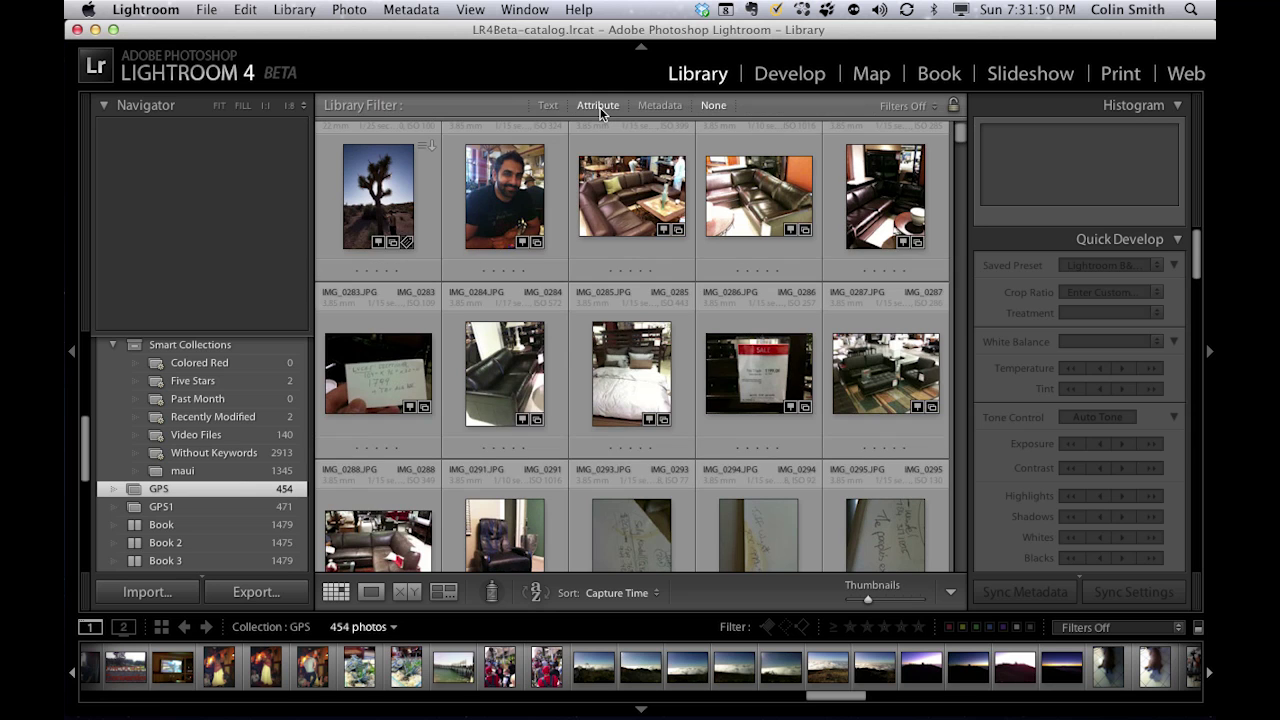
Step: Show the Metadata filter bar and browse the GPS Data column's field options without changing them
{"action": "left_click", "coordinate": [660, 105]}
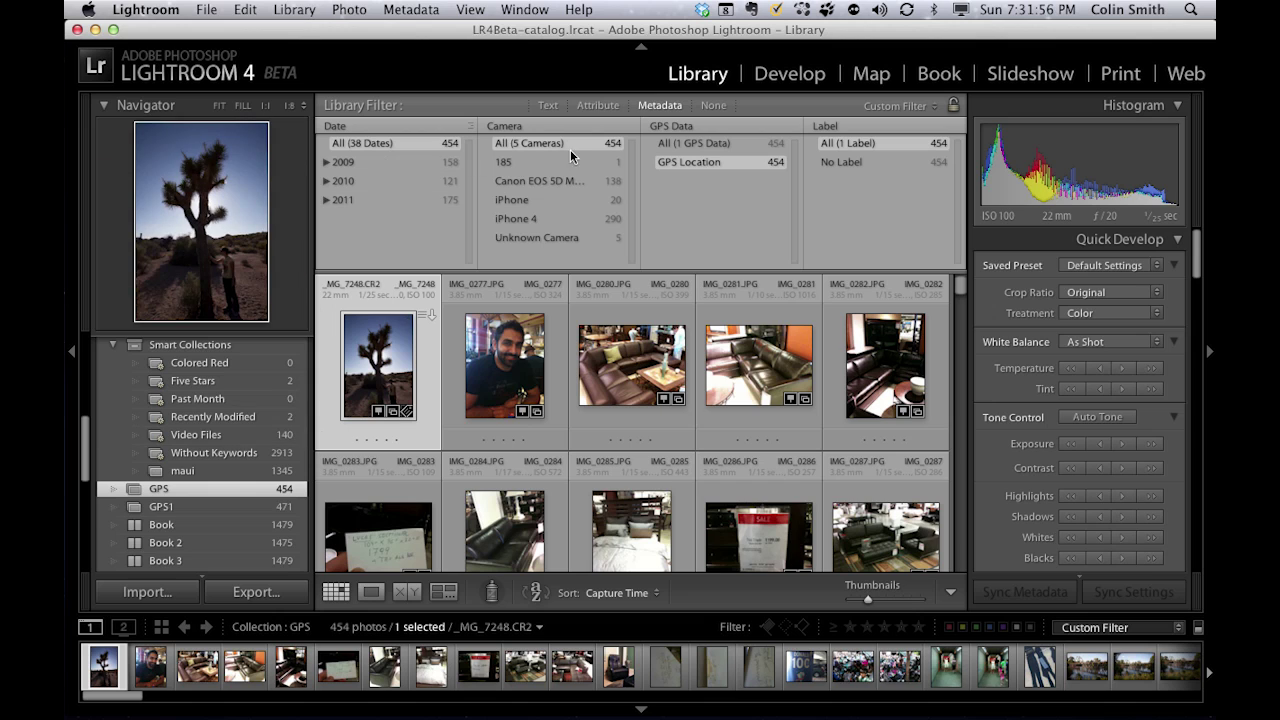
{"action": "left_click", "coordinate": [792, 129]}
{"action": "left_click", "coordinate": [718, 124]}
{"action": "left_click", "coordinate": [705, 126]}
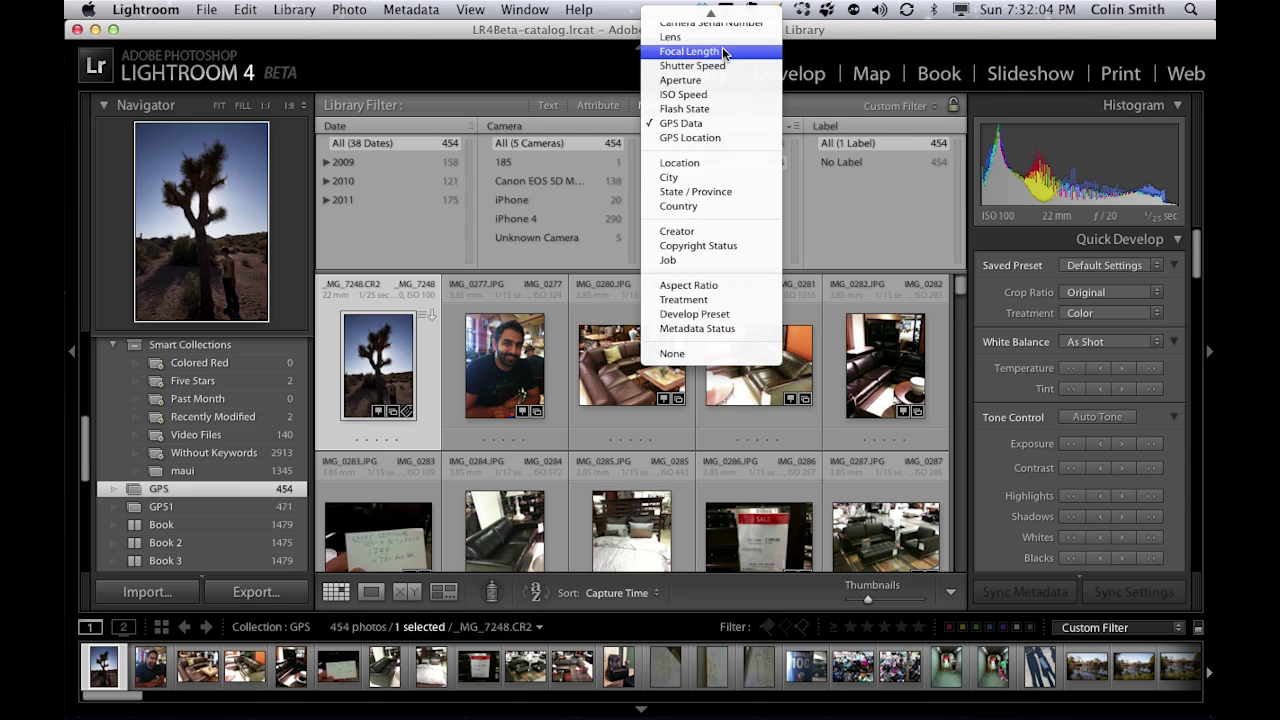
{"action": "mouse_move", "coordinate": [727, 7]}
{"action": "left_click", "coordinate": [889, 214]}
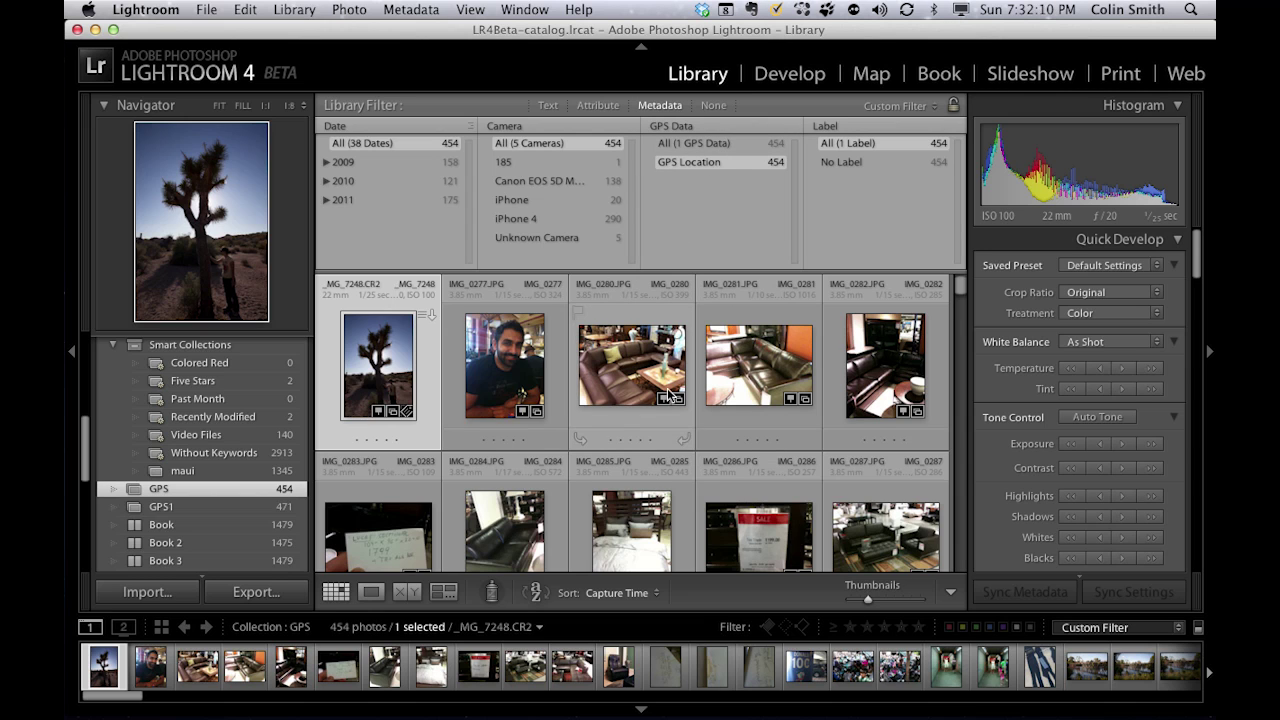
Step: Jump to the map location of _MG_7248.CR2 in Joshua Tree via its GPS badge
{"action": "scroll", "coordinate": [621, 408], "scroll_direction": "down", "scroll_amount": 1}
{"action": "scroll", "coordinate": [621, 408], "scroll_direction": "up", "scroll_amount": 1}
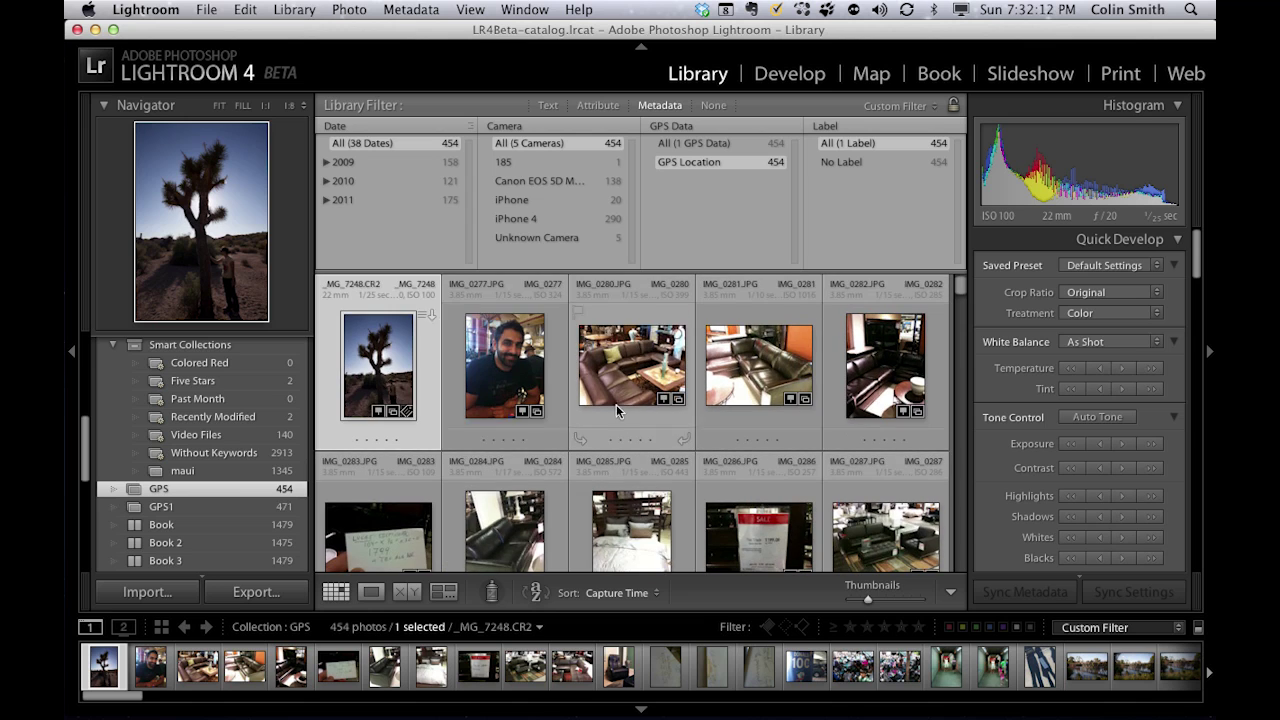
{"action": "left_click", "coordinate": [379, 413]}
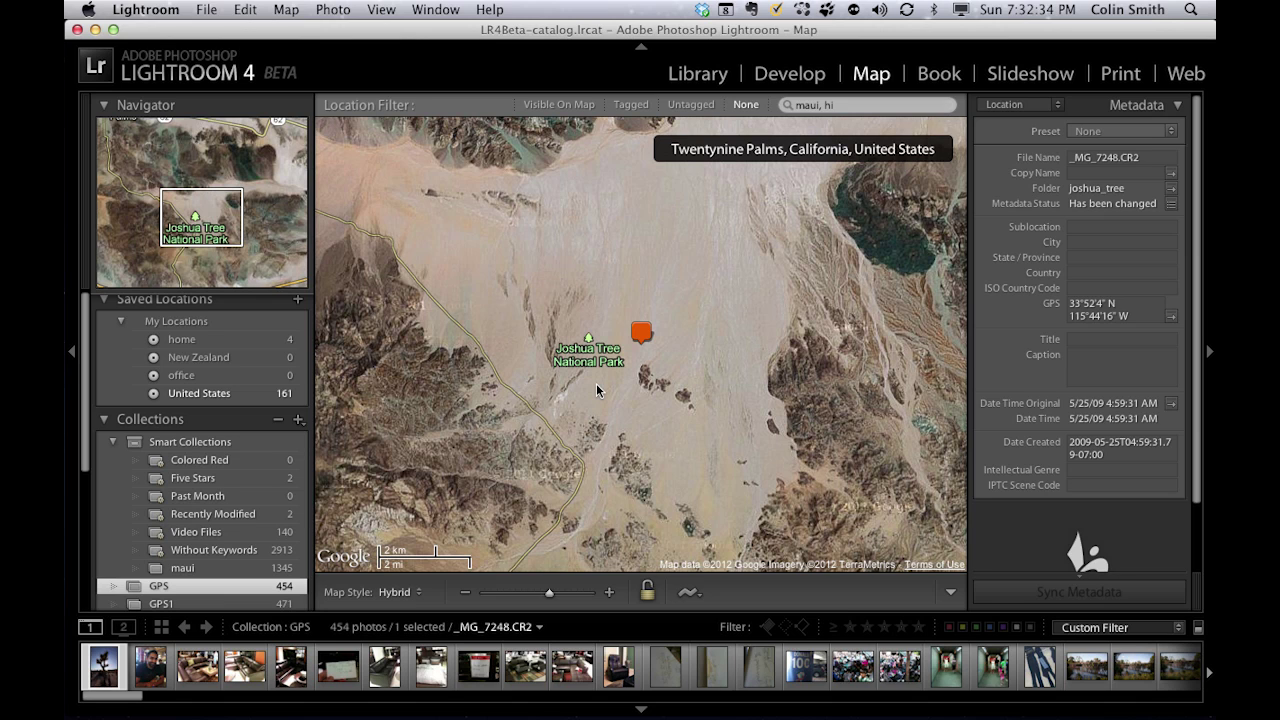
Step: Open the Without Keywords smart collection, select _MG_1285, and return to the Library grid
{"action": "left_click", "coordinate": [229, 519]}
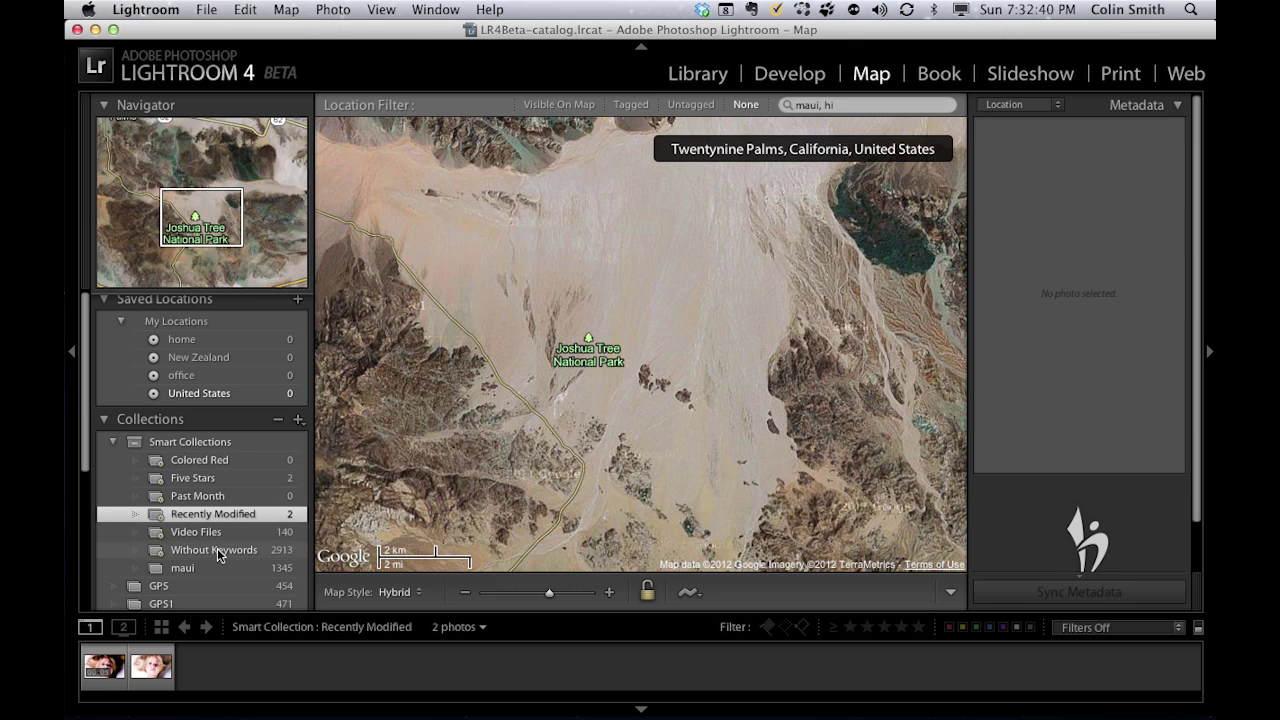
{"action": "left_click", "coordinate": [217, 549]}
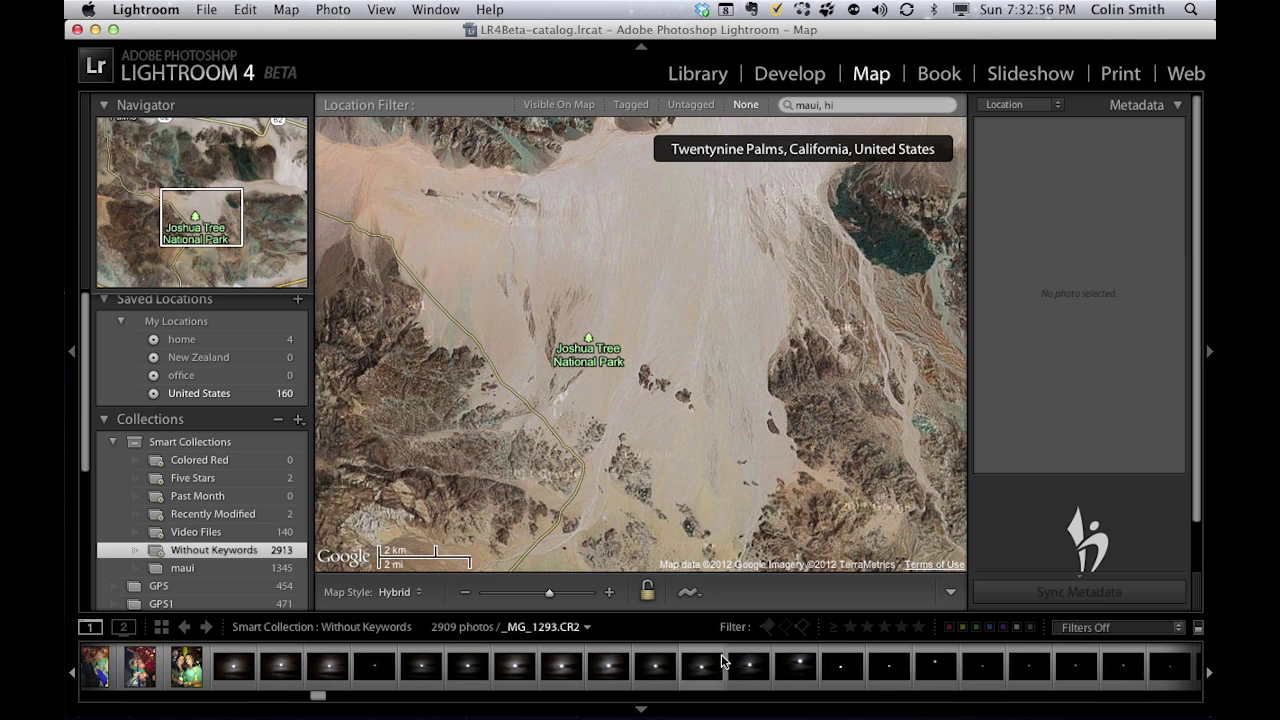
{"action": "scroll", "coordinate": [660, 666], "scroll_direction": "down", "scroll_amount": 1}
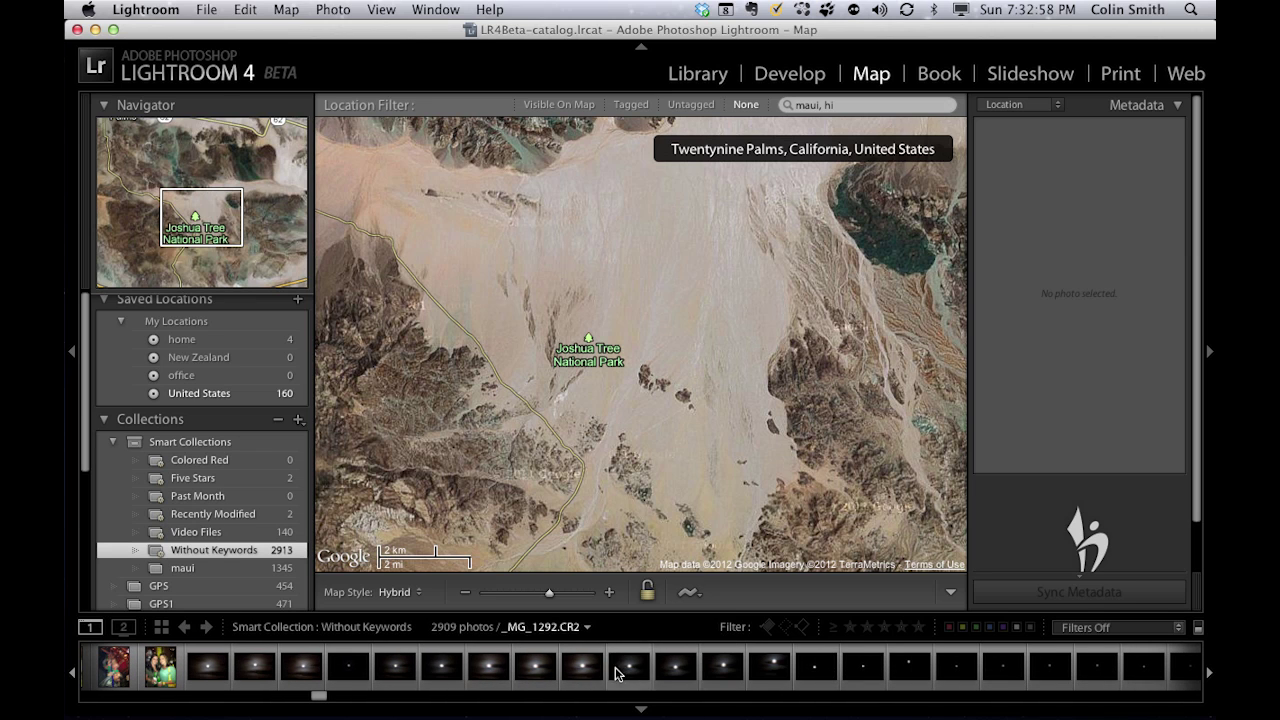
{"action": "left_click", "coordinate": [301, 666]}
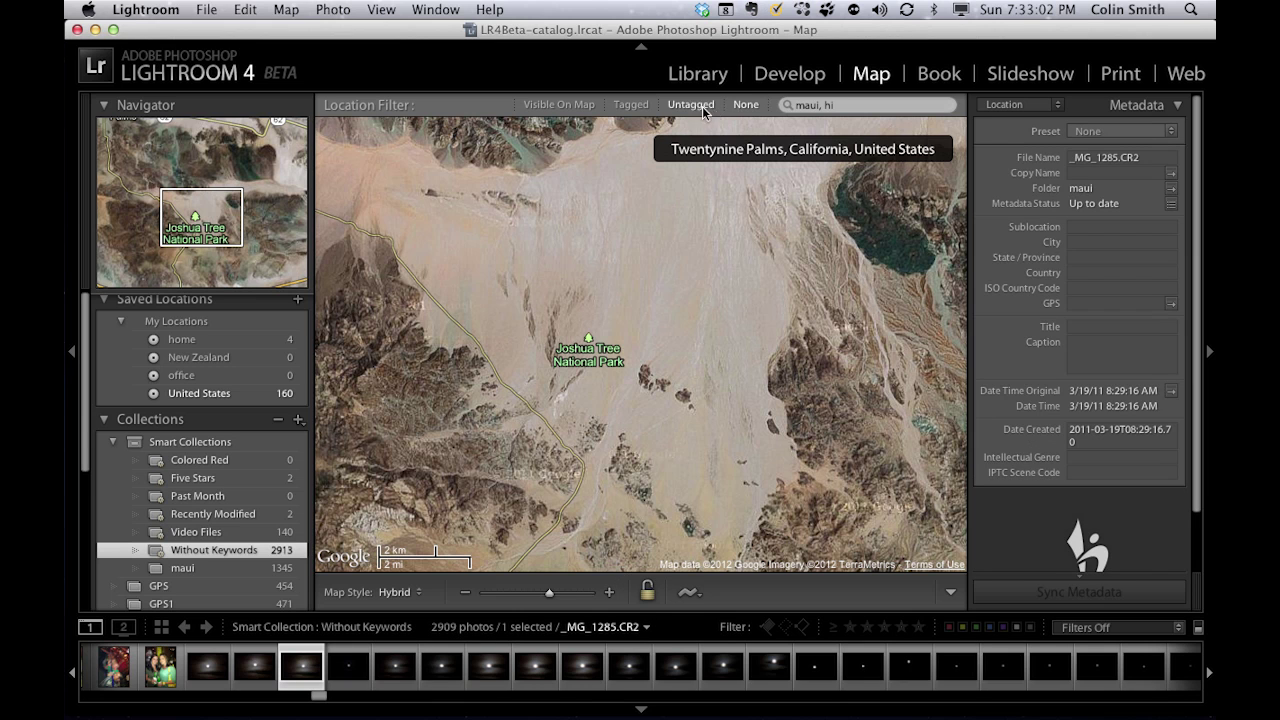
{"action": "left_click", "coordinate": [694, 77]}
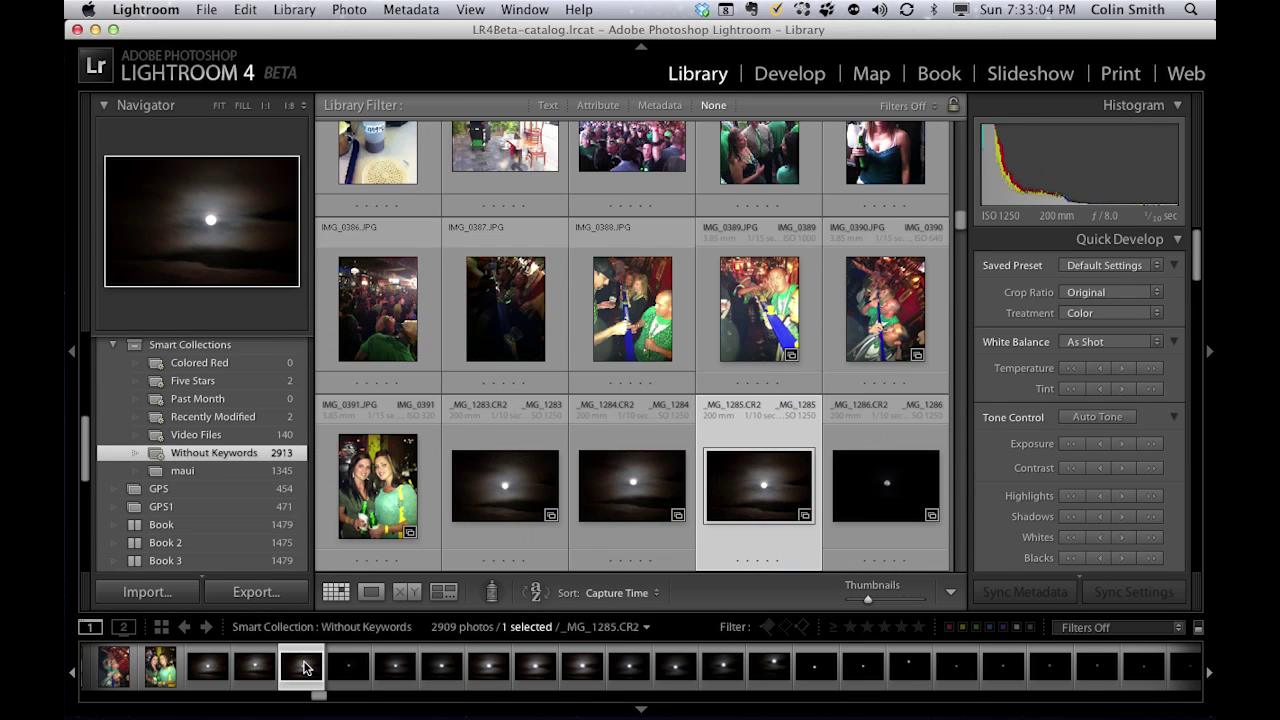
Step: Search the map for 'irvine, ca' and drop _MG_1284 onto Irvine, nudging its pin into town
{"action": "double_click", "coordinate": [629, 478]}
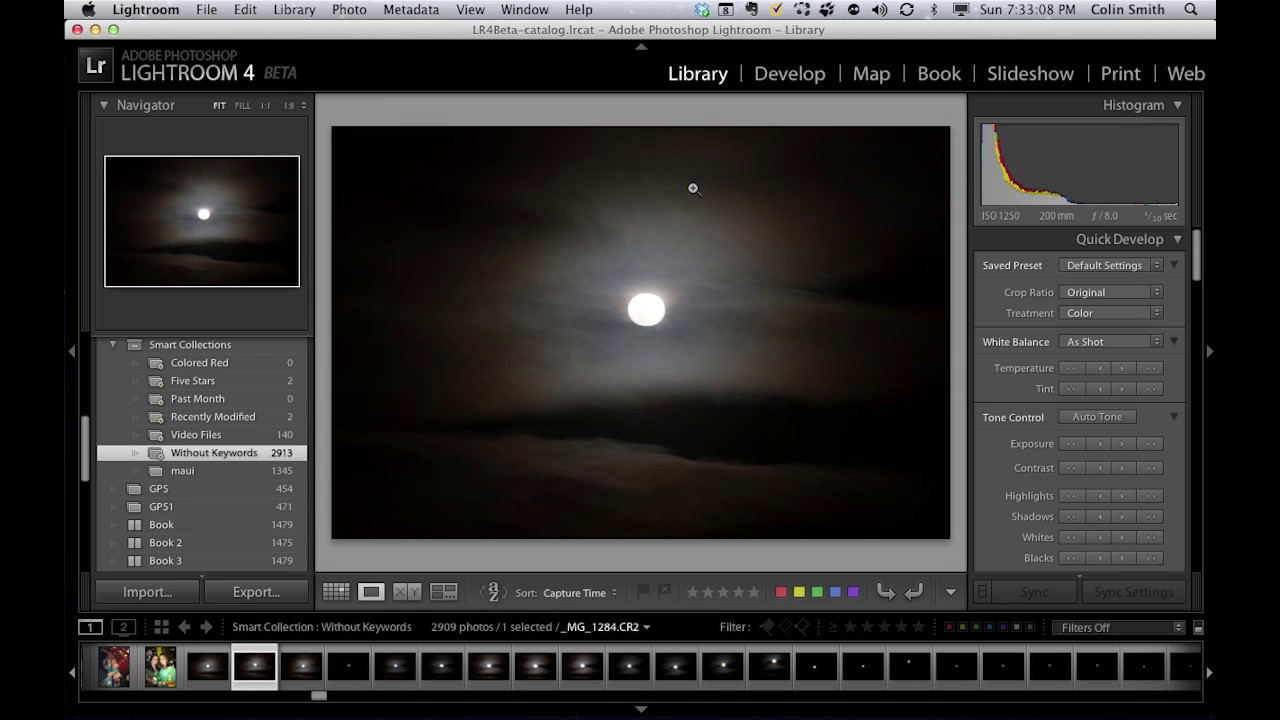
{"action": "left_click", "coordinate": [871, 75]}
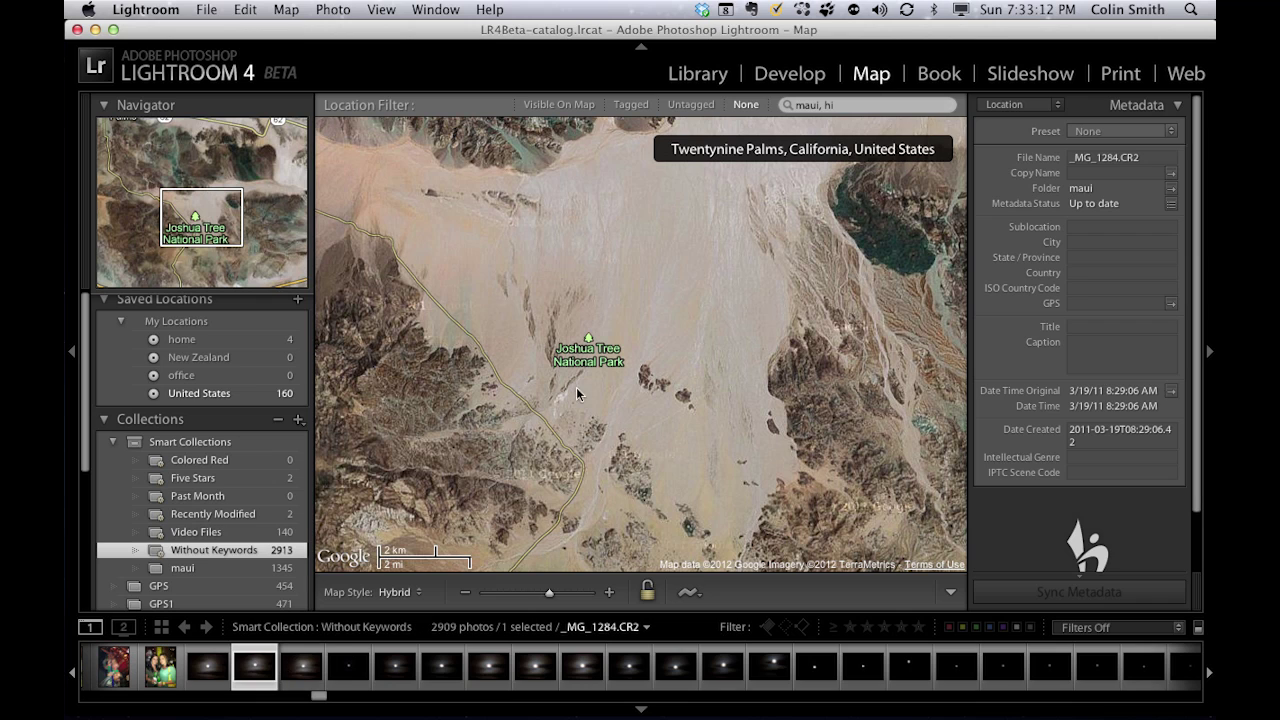
{"action": "left_click", "coordinate": [829, 108]}
{"action": "key", "text": "BackSpace"}
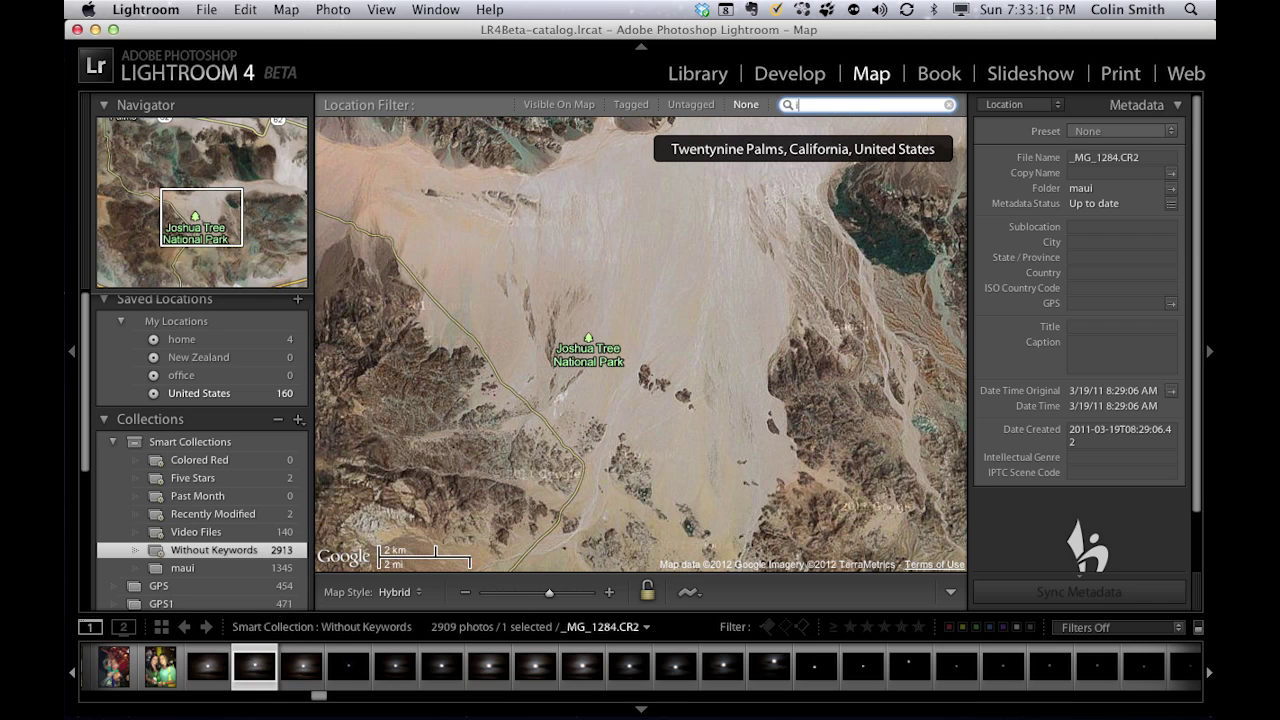
{"action": "type", "text": "irvine, ca"}
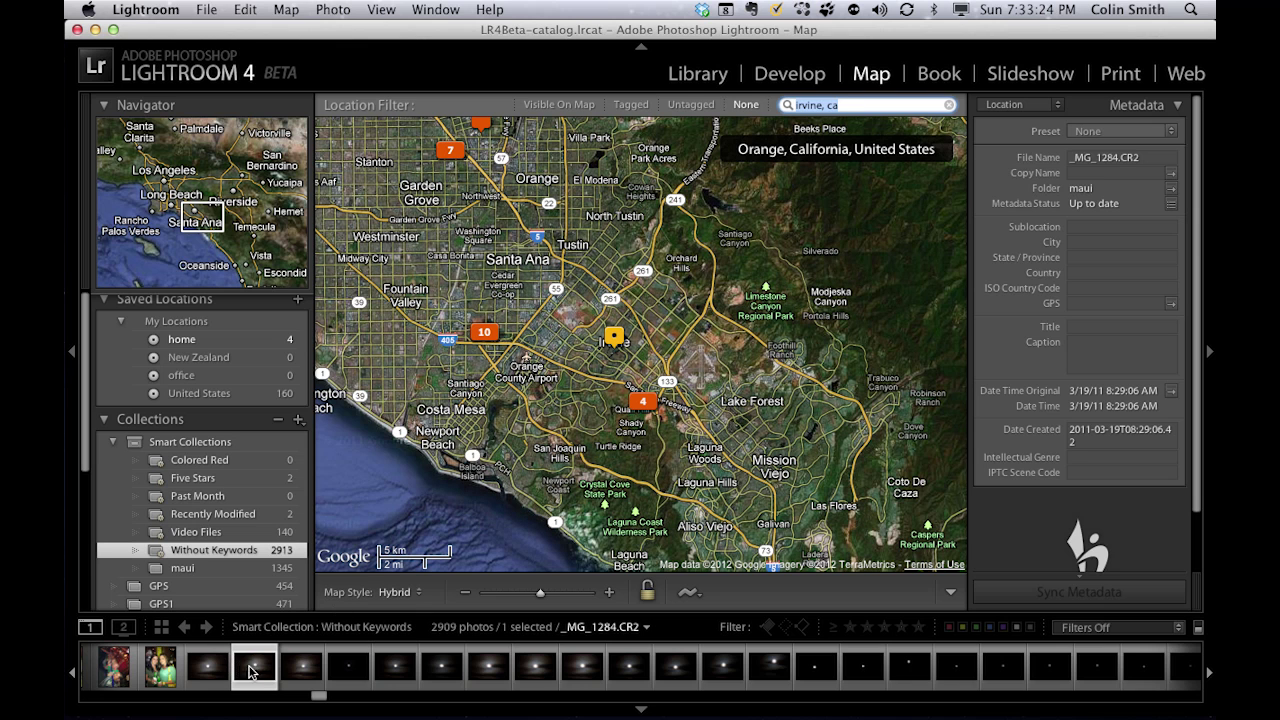
{"action": "left_click_drag", "start_coordinate": [258, 656], "coordinate": [540, 355]}
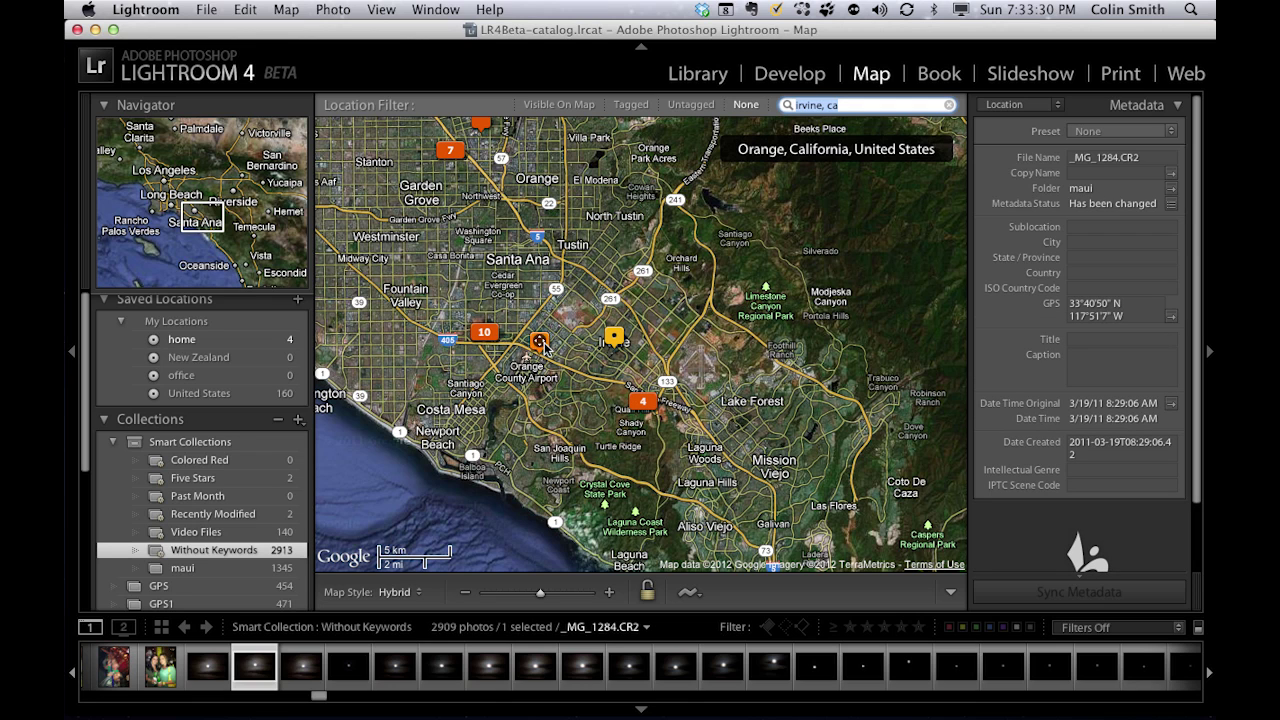
{"action": "left_click_drag", "start_coordinate": [545, 347], "coordinate": [619, 400]}
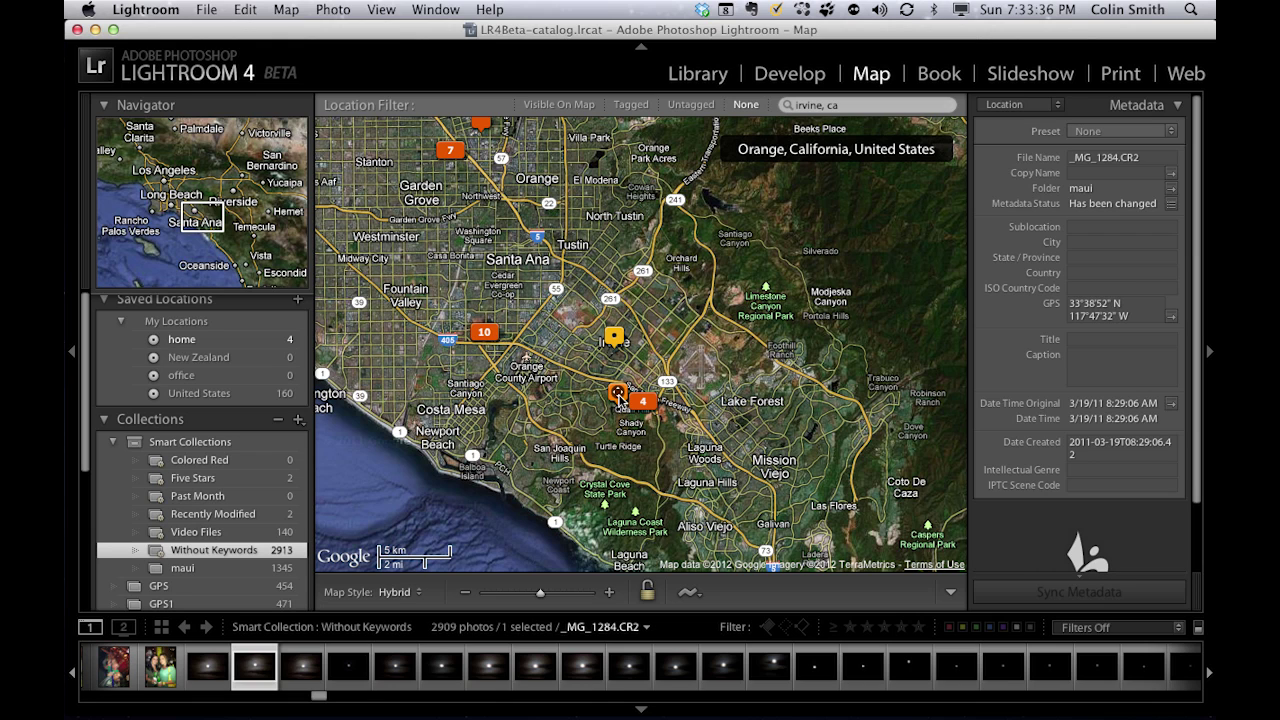
Step: Jump the map to the saved 'office' location in downtown Los Angeles, then to United States
{"action": "mouse_move", "coordinate": [618, 395]}
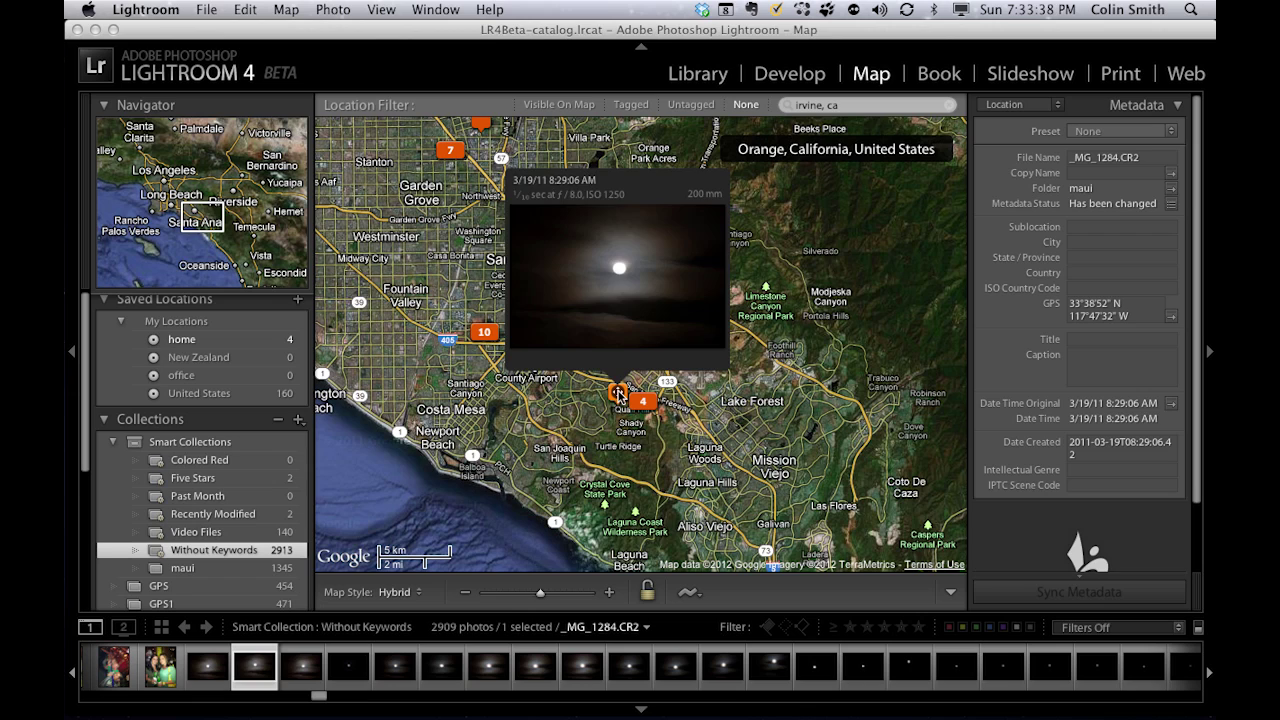
{"action": "scroll", "coordinate": [618, 395], "scroll_direction": "up", "scroll_amount": 5}
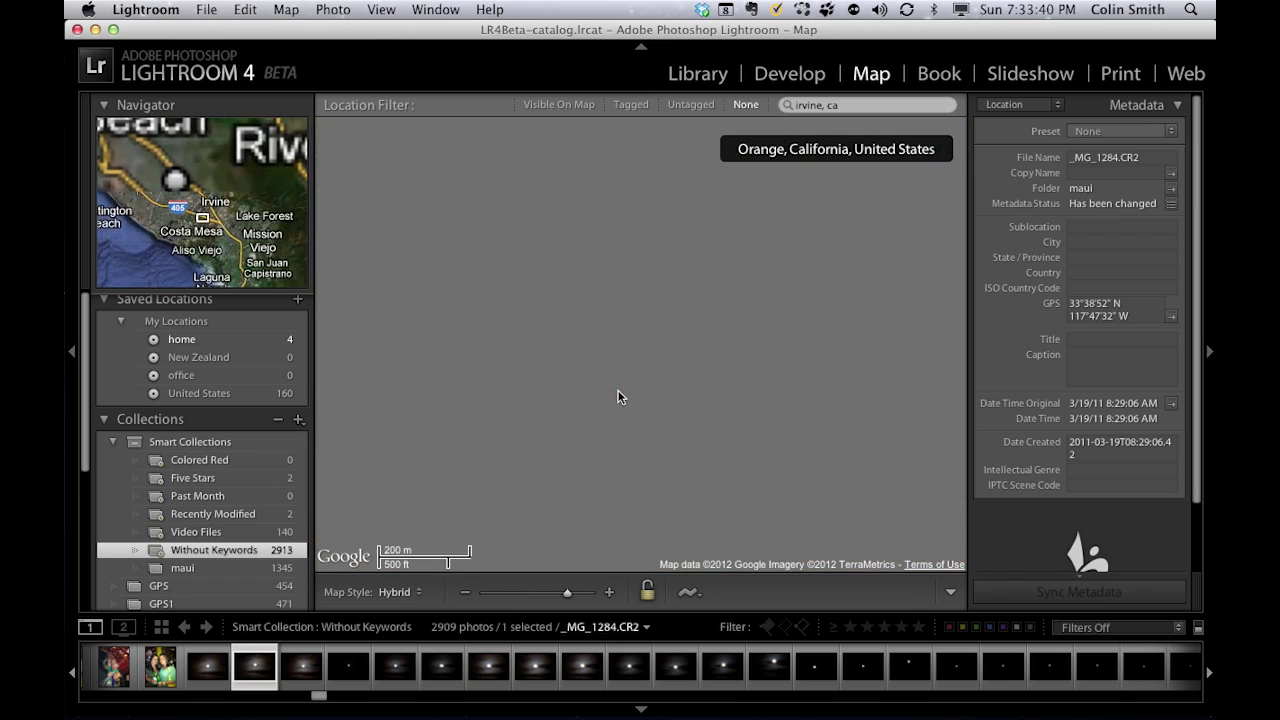
{"action": "scroll", "coordinate": [616, 403], "scroll_direction": "down", "scroll_amount": 1}
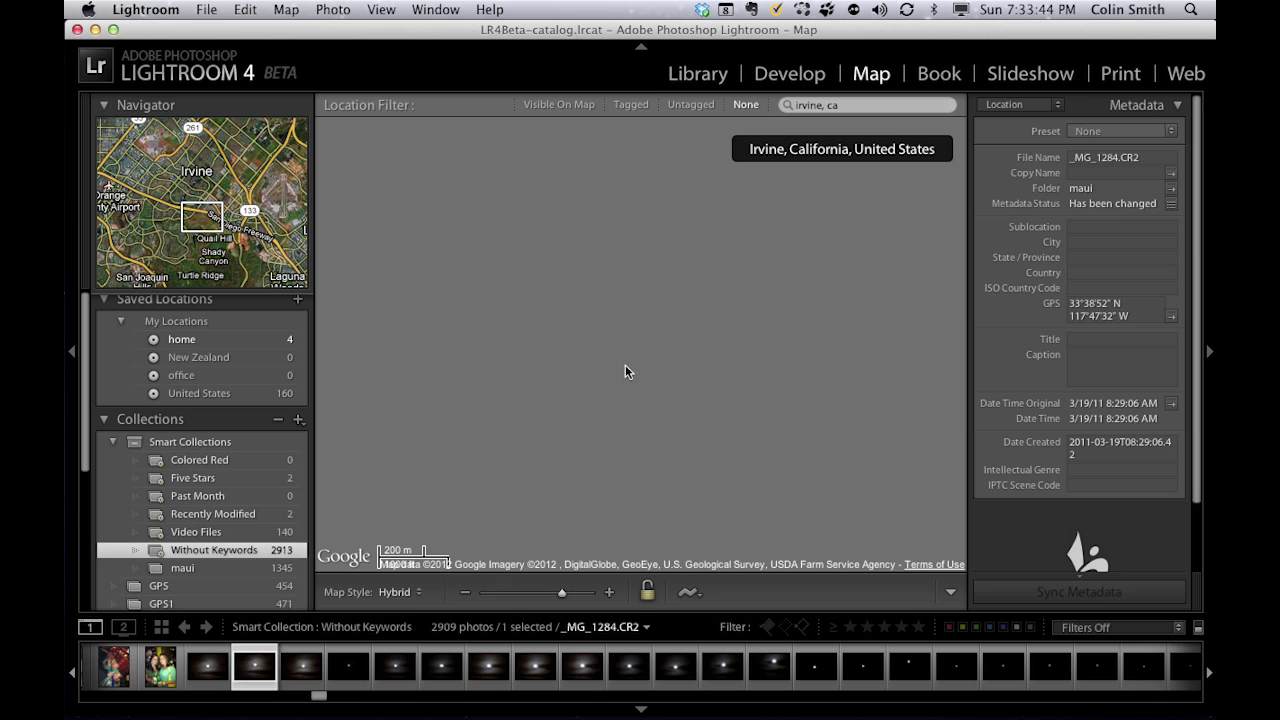
{"action": "scroll", "coordinate": [720, 295], "scroll_direction": "down", "scroll_amount": 2}
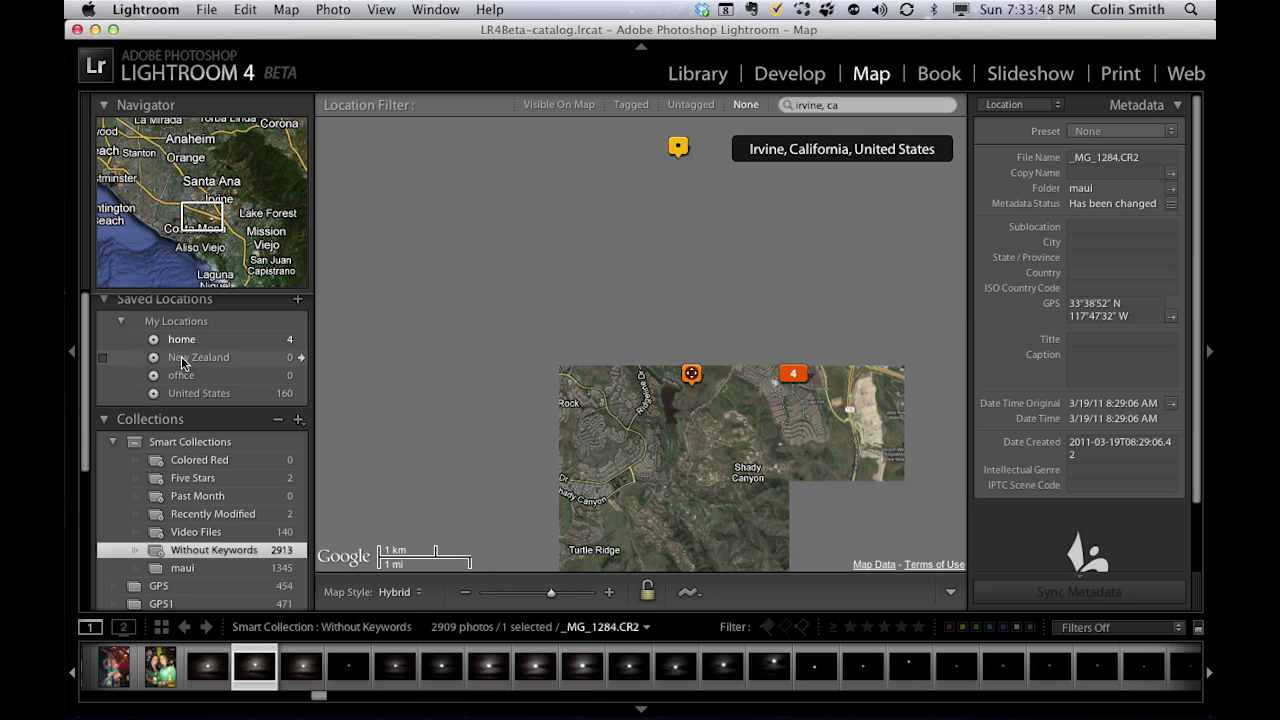
{"action": "left_click", "coordinate": [301, 376]}
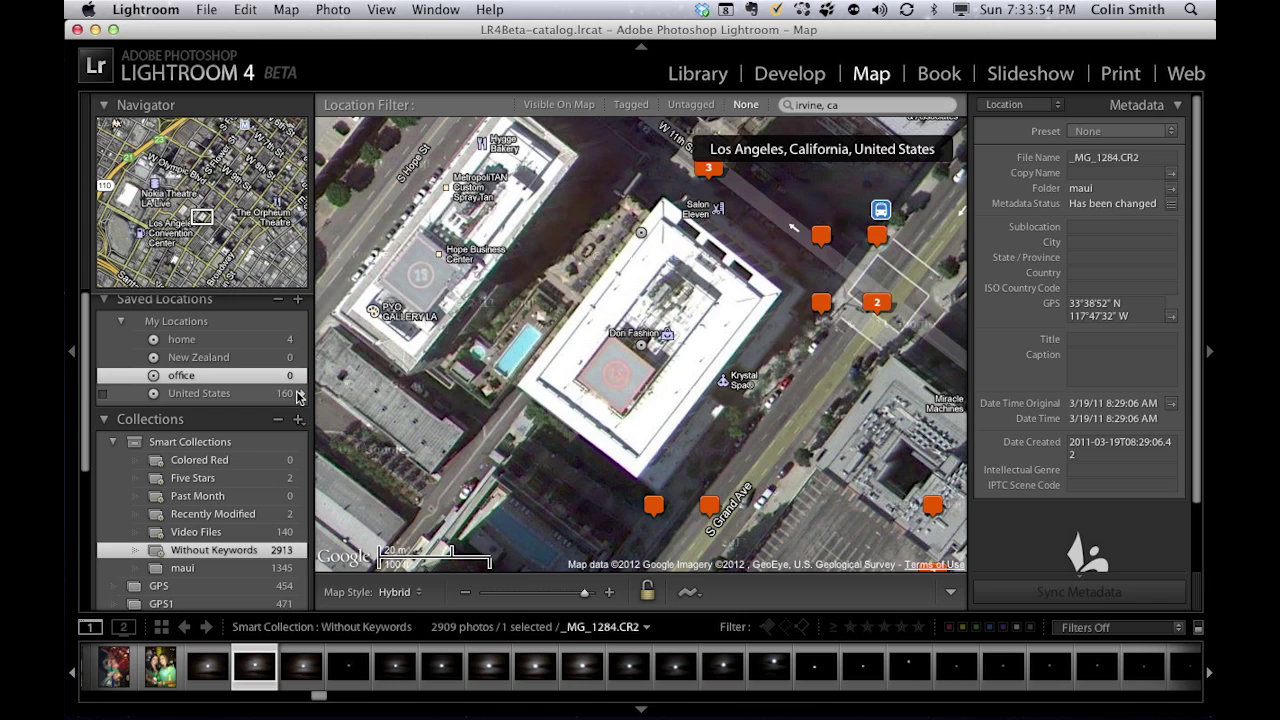
{"action": "left_click", "coordinate": [300, 395]}
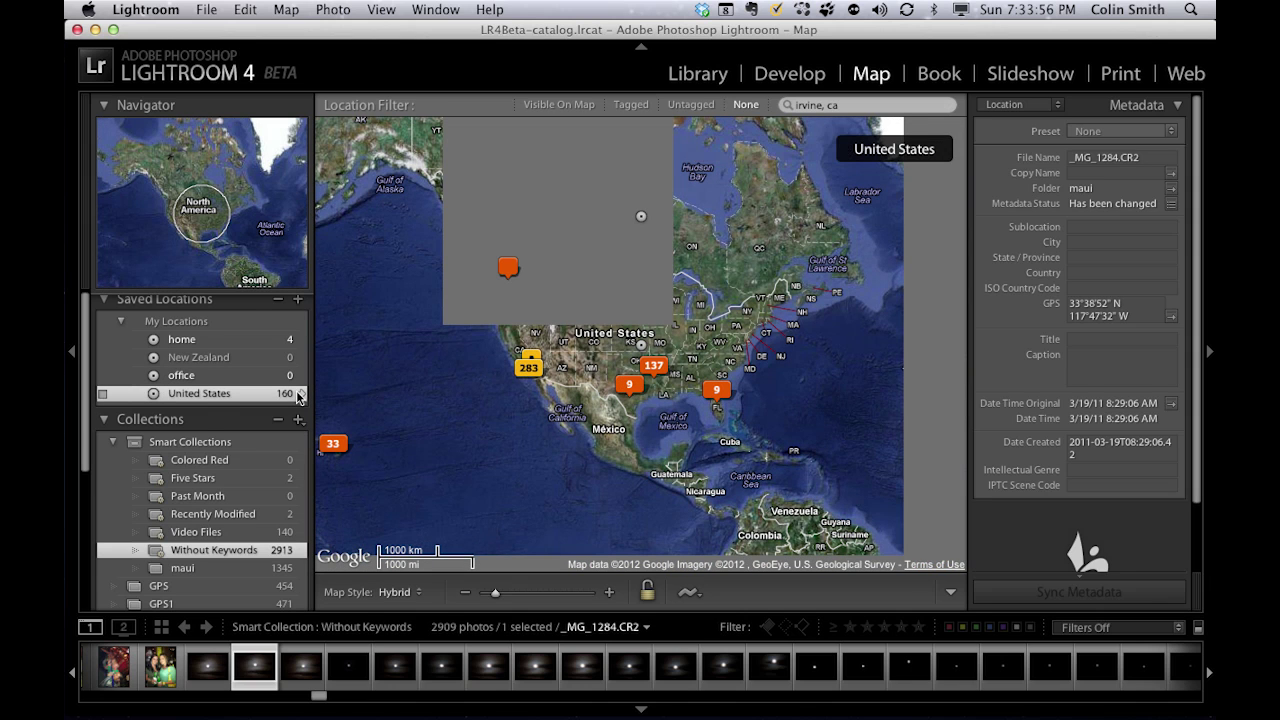
Step: Replace the map's place search with 'alaska' and run it
{"action": "left_click", "coordinate": [826, 106]}
{"action": "key", "text": "super+a"}
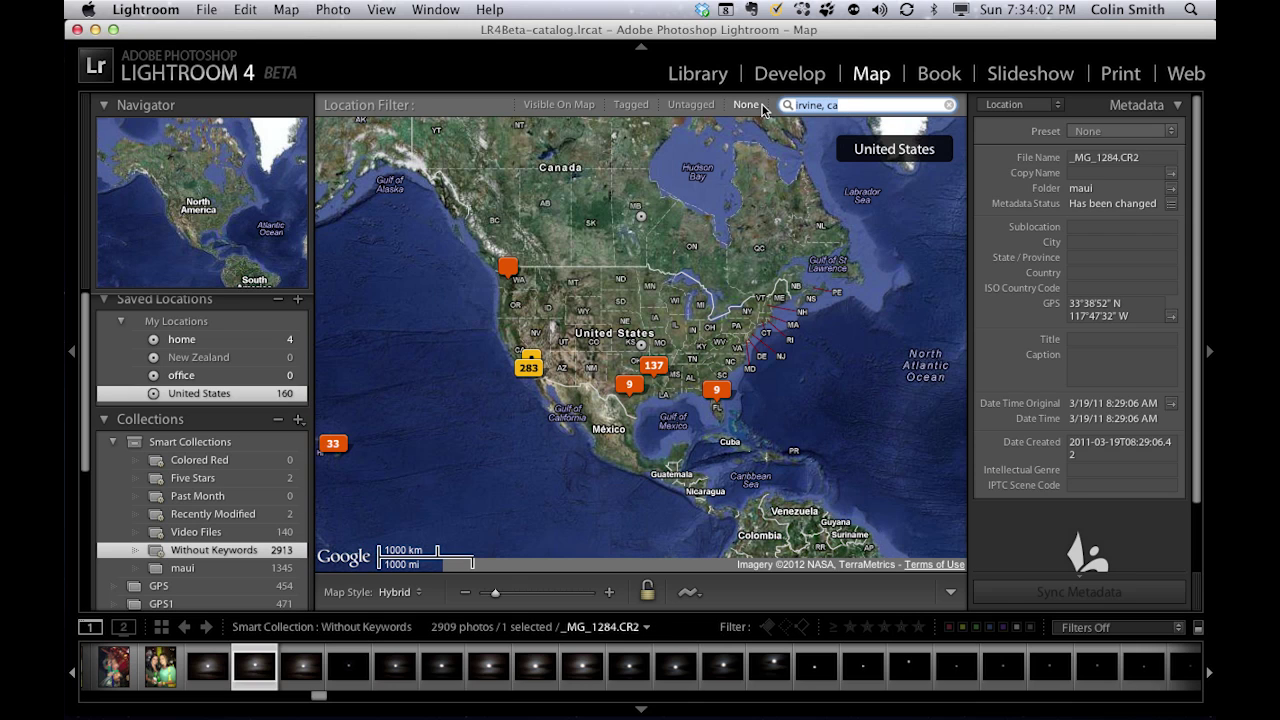
{"action": "type", "text": "alaska"}
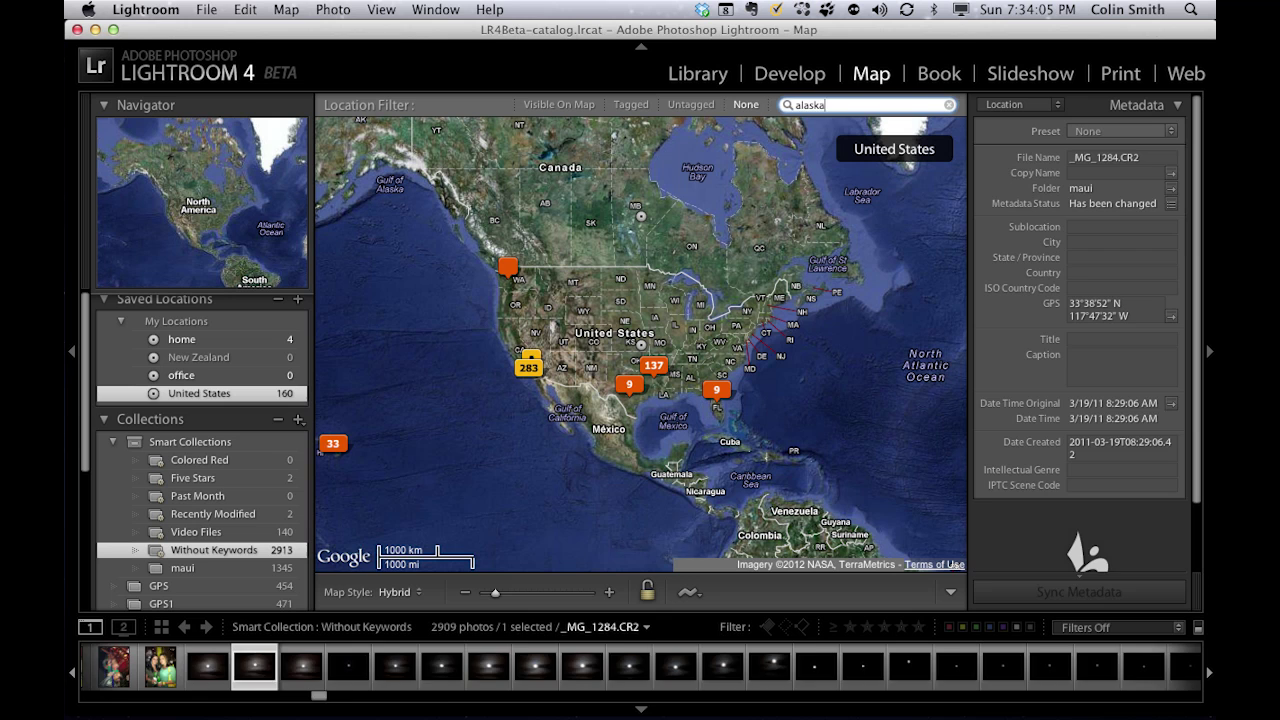
{"action": "key", "text": "Return"}
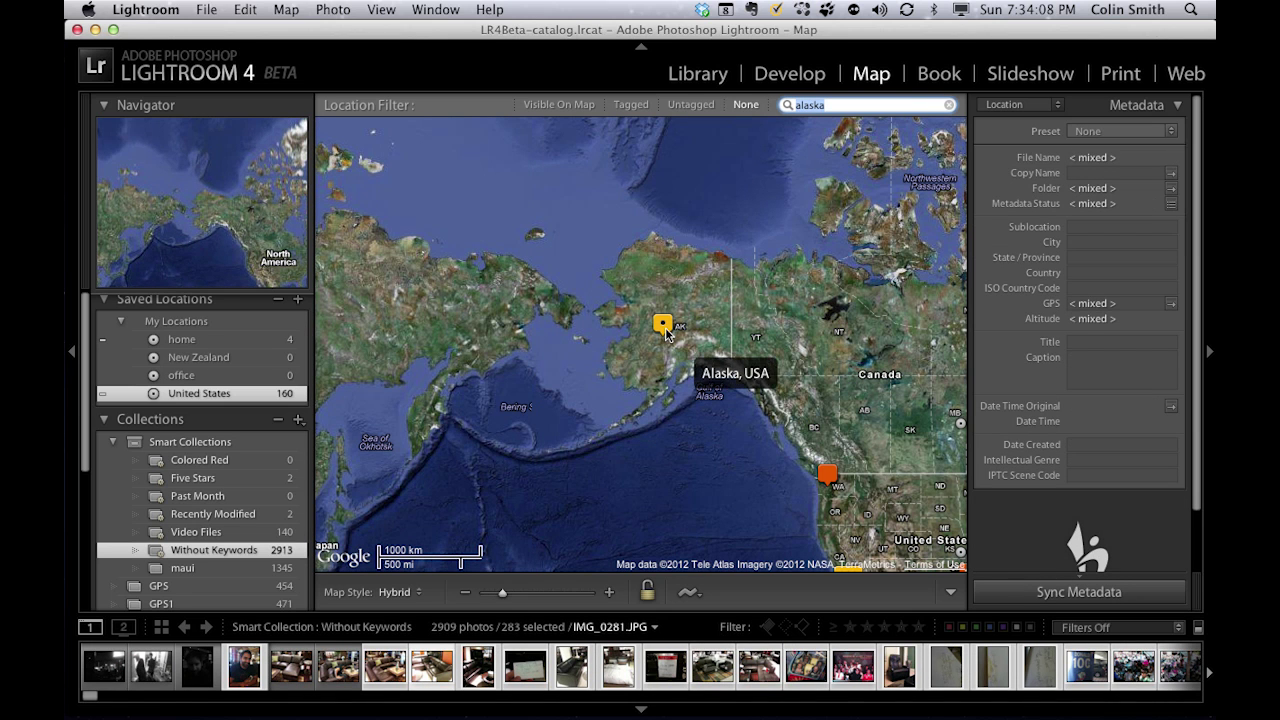
Step: Create a saved location named 'alaska' with a 1392-mile radius under My Locations
{"action": "left_click", "coordinate": [297, 301]}
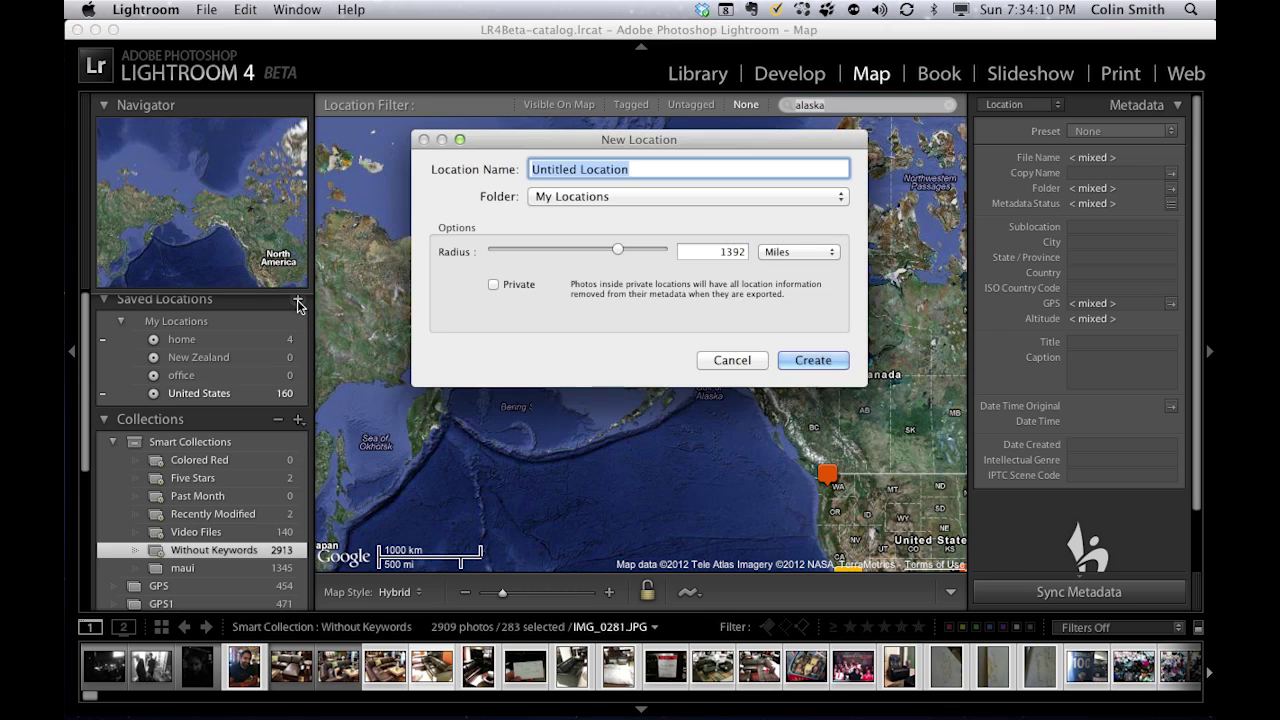
{"action": "type", "text": "a"}
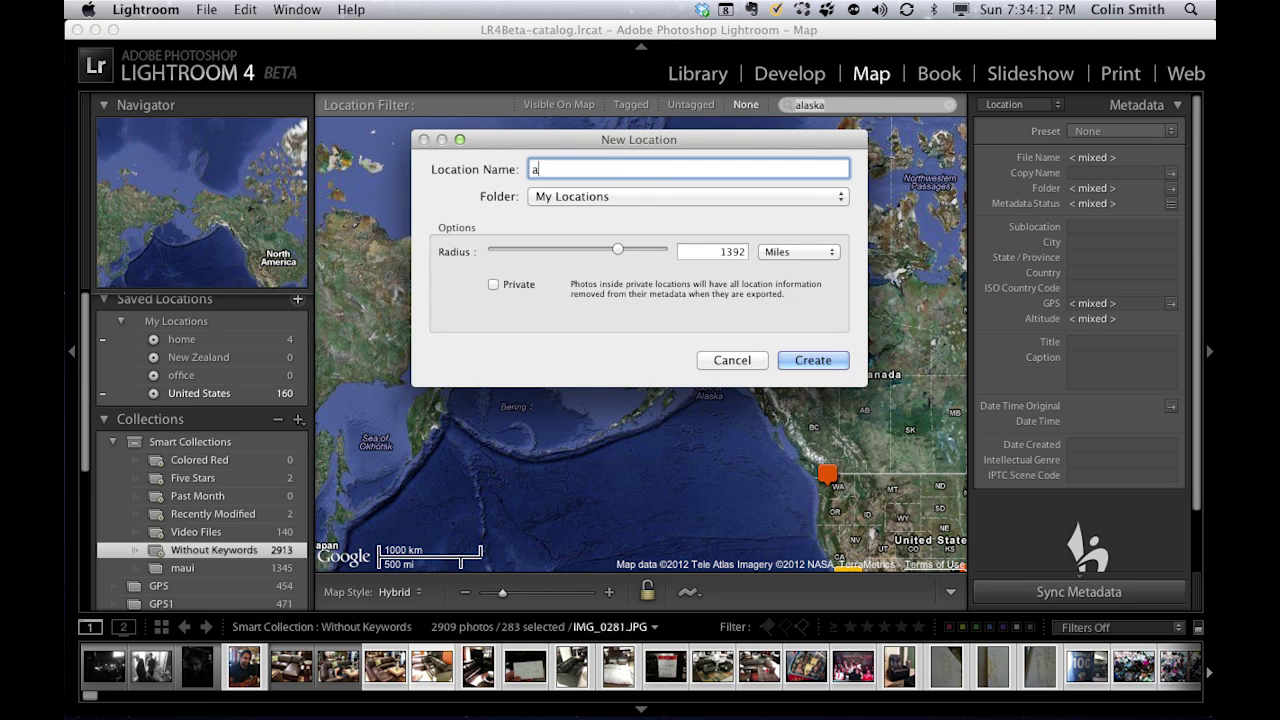
{"action": "type", "text": "laska"}
{"action": "key", "text": "Return"}
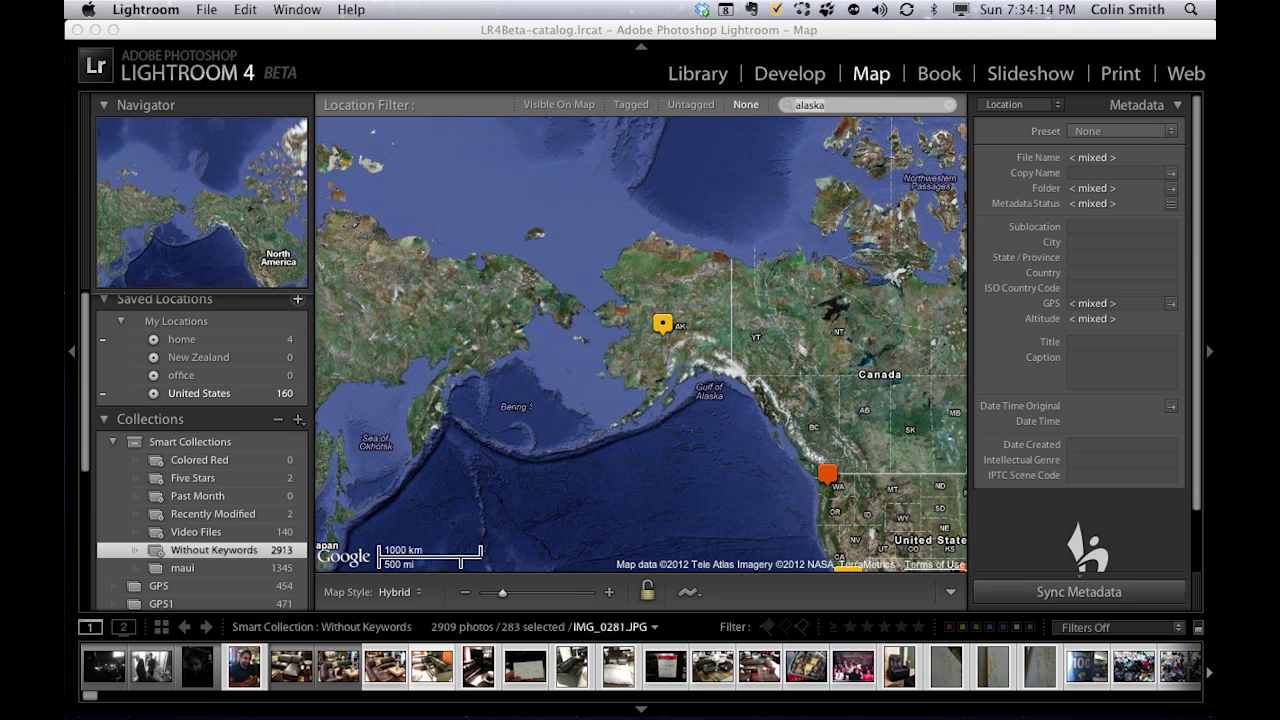
{"action": "mouse_move", "coordinate": [208, 342]}
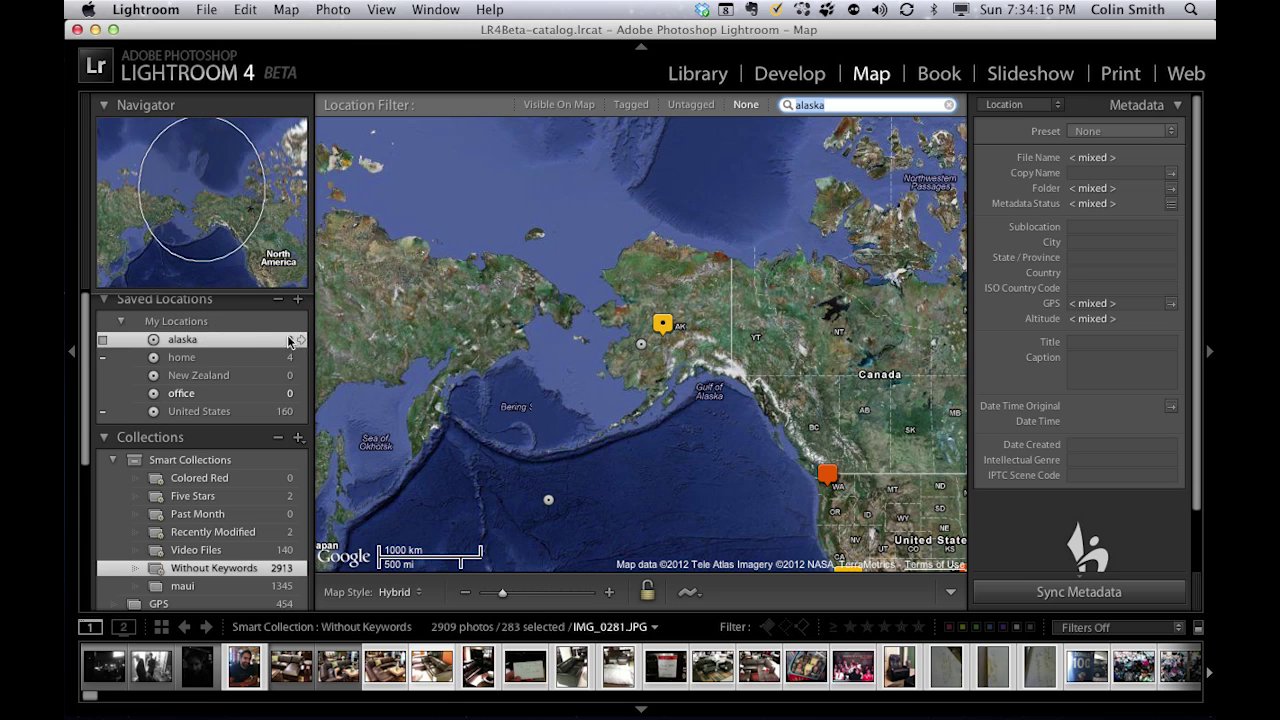